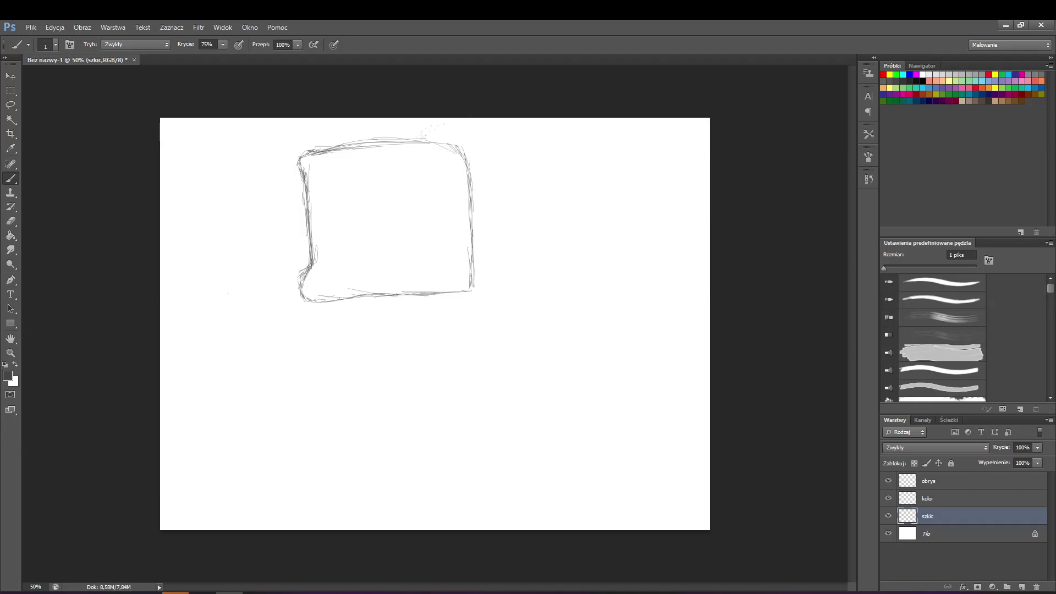
Sketch the head's rounded side face and reinforce the front face's right and lower edges on the szkic layer
{"action": "mouse_move", "coordinate": [525, 280]}
{"action": "left_mouse_down"}
{"action": "mouse_move", "coordinate": [536, 261]}
{"action": "mouse_move", "coordinate": [532, 160]}
{"action": "left_mouse_up"}
{"action": "mouse_move", "coordinate": [527, 150]}
{"action": "left_mouse_down"}
{"action": "mouse_move", "coordinate": [446, 144]}
{"action": "mouse_move", "coordinate": [525, 154]}
{"action": "left_mouse_up"}
{"action": "mouse_move", "coordinate": [445, 136]}
{"action": "left_mouse_down"}
{"action": "mouse_move", "coordinate": [536, 165]}
{"action": "mouse_move", "coordinate": [503, 291]}
{"action": "mouse_move", "coordinate": [467, 292]}
{"action": "left_mouse_up"}
{"action": "mouse_move", "coordinate": [471, 287]}
{"action": "left_mouse_down"}
{"action": "mouse_move", "coordinate": [461, 207]}
{"action": "mouse_move", "coordinate": [472, 292]}
{"action": "left_mouse_up"}
{"action": "mouse_move", "coordinate": [517, 148]}
{"action": "left_mouse_down"}
{"action": "mouse_move", "coordinate": [531, 286]}
{"action": "mouse_move", "coordinate": [531, 258]}
{"action": "left_mouse_up"}
{"action": "mouse_move", "coordinate": [528, 269]}
{"action": "left_mouse_down"}
{"action": "mouse_move", "coordinate": [473, 288]}
{"action": "mouse_move", "coordinate": [421, 290]}
{"action": "left_mouse_up"}
{"action": "left_click_drag", "start_coordinate": [301, 293], "coordinate": [381, 301]}
{"action": "mouse_move", "coordinate": [336, 307]}
{"action": "left_mouse_down"}
{"action": "mouse_move", "coordinate": [435, 301]}
{"action": "mouse_move", "coordinate": [521, 280]}
{"action": "left_mouse_up"}
{"action": "left_click_drag", "start_coordinate": [470, 283], "coordinate": [470, 299]}
Sketch the stepped creeper mouth with a small inner notch at the bottom of the front face
{"action": "mouse_move", "coordinate": [336, 299]}
{"action": "left_mouse_down"}
{"action": "mouse_move", "coordinate": [369, 257]}
{"action": "mouse_move", "coordinate": [412, 253]}
{"action": "mouse_move", "coordinate": [442, 266]}
{"action": "mouse_move", "coordinate": [444, 297]}
{"action": "left_mouse_up"}
{"action": "mouse_move", "coordinate": [406, 256]}
{"action": "left_mouse_down"}
{"action": "mouse_move", "coordinate": [440, 264]}
{"action": "mouse_move", "coordinate": [349, 270]}
{"action": "mouse_move", "coordinate": [335, 283]}
{"action": "left_mouse_up"}
{"action": "mouse_move", "coordinate": [367, 283]}
{"action": "left_mouse_down"}
{"action": "mouse_move", "coordinate": [367, 303]}
{"action": "mouse_move", "coordinate": [409, 281]}
{"action": "left_mouse_up"}
{"action": "left_click_drag", "start_coordinate": [408, 281], "coordinate": [411, 300]}
{"action": "mouse_move", "coordinate": [375, 284]}
{"action": "left_mouse_down"}
{"action": "mouse_move", "coordinate": [408, 284]}
{"action": "mouse_move", "coordinate": [377, 310]}
{"action": "left_mouse_up"}
{"action": "left_click_drag", "start_coordinate": [379, 286], "coordinate": [408, 282]}
{"action": "left_click_drag", "start_coordinate": [405, 283], "coordinate": [410, 297]}
Sketch two narrow rectangular eyes with slanted angry brow lines above the mouth
{"action": "mouse_move", "coordinate": [360, 214]}
{"action": "left_mouse_down"}
{"action": "mouse_move", "coordinate": [346, 243]}
{"action": "mouse_move", "coordinate": [337, 205]}
{"action": "mouse_move", "coordinate": [364, 221]}
{"action": "mouse_move", "coordinate": [346, 250]}
{"action": "left_mouse_up"}
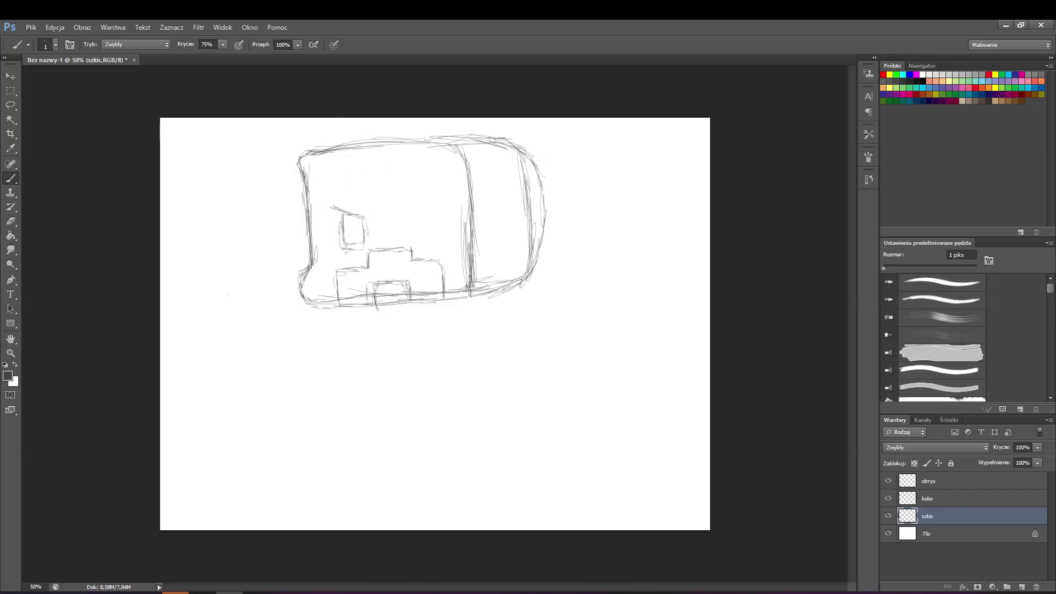
{"action": "mouse_move", "coordinate": [415, 216]}
{"action": "left_mouse_down"}
{"action": "mouse_move", "coordinate": [438, 244]}
{"action": "mouse_move", "coordinate": [456, 191]}
{"action": "left_mouse_up"}
{"action": "mouse_move", "coordinate": [412, 218]}
{"action": "left_mouse_down"}
{"action": "mouse_move", "coordinate": [415, 244]}
{"action": "mouse_move", "coordinate": [435, 242]}
{"action": "left_mouse_up"}
Sketch a stepped pixel patch above each eye, erasing the misplaced first lines
{"action": "mouse_move", "coordinate": [402, 183]}
{"action": "left_mouse_down"}
{"action": "mouse_move", "coordinate": [432, 195]}
{"action": "mouse_move", "coordinate": [399, 177]}
{"action": "left_mouse_up"}
{"action": "key", "text": "e"}
{"action": "right_click", "coordinate": [414, 190]}
{"action": "left_click", "coordinate": [425, 210]}
{"action": "key", "text": "b"}
{"action": "left_click_drag", "start_coordinate": [399, 177], "coordinate": [420, 175]}
{"action": "left_click_drag", "start_coordinate": [420, 176], "coordinate": [442, 170]}
{"action": "left_click_drag", "start_coordinate": [442, 169], "coordinate": [444, 186]}
{"action": "left_click_drag", "start_coordinate": [443, 187], "coordinate": [402, 194]}
{"action": "left_click_drag", "start_coordinate": [418, 169], "coordinate": [443, 166]}
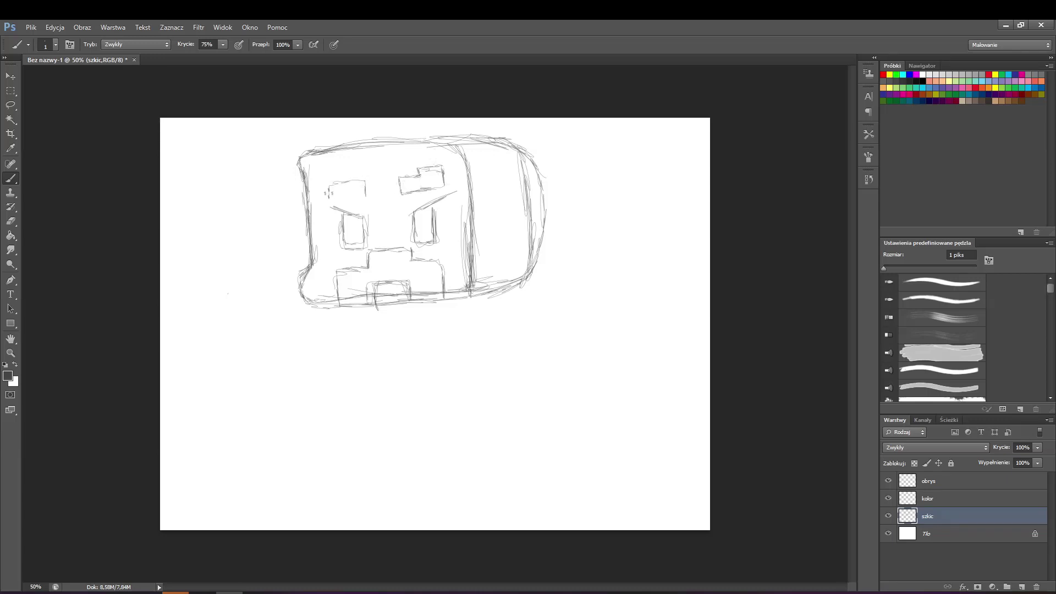
{"action": "mouse_move", "coordinate": [369, 184]}
{"action": "left_mouse_down"}
{"action": "mouse_move", "coordinate": [356, 202]}
{"action": "mouse_move", "coordinate": [323, 179]}
{"action": "mouse_move", "coordinate": [364, 183]}
{"action": "left_mouse_up"}
Sketch blocky pixel patches along the edges and corners of the front and side faces of the head
{"action": "mouse_move", "coordinate": [423, 140]}
{"action": "left_mouse_down"}
{"action": "mouse_move", "coordinate": [459, 157]}
{"action": "mouse_move", "coordinate": [427, 135]}
{"action": "left_mouse_up"}
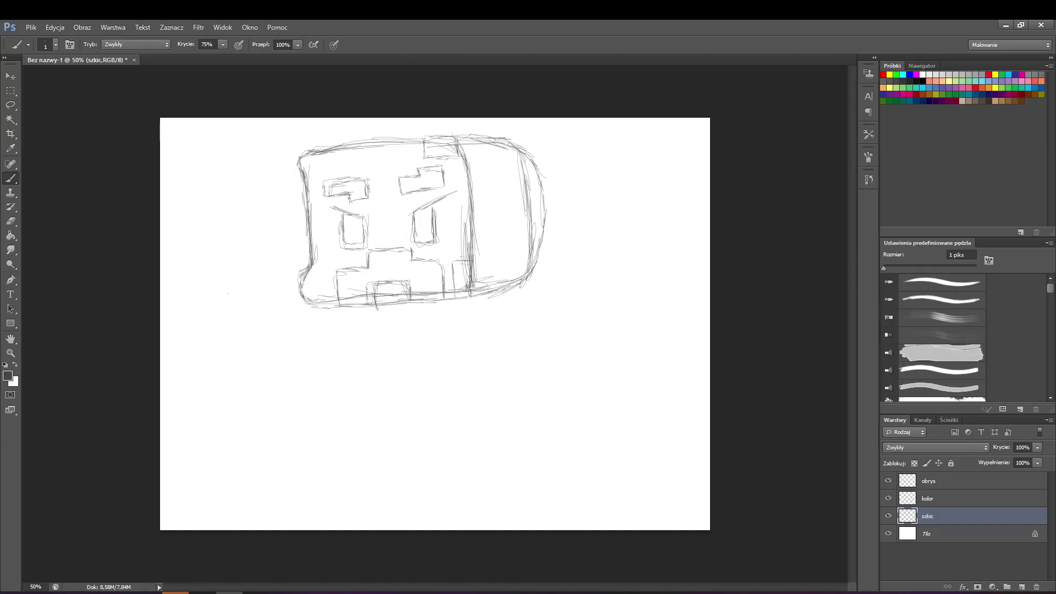
{"action": "left_click_drag", "start_coordinate": [471, 260], "coordinate": [487, 289]}
{"action": "mouse_move", "coordinate": [509, 254]}
{"action": "left_mouse_down"}
{"action": "mouse_move", "coordinate": [511, 284]}
{"action": "mouse_move", "coordinate": [521, 244]}
{"action": "left_mouse_up"}
{"action": "mouse_move", "coordinate": [526, 208]}
{"action": "left_mouse_down"}
{"action": "mouse_move", "coordinate": [518, 245]}
{"action": "mouse_move", "coordinate": [497, 235]}
{"action": "mouse_move", "coordinate": [509, 246]}
{"action": "left_mouse_up"}
{"action": "left_click_drag", "start_coordinate": [490, 141], "coordinate": [471, 176]}
{"action": "left_click_drag", "start_coordinate": [316, 286], "coordinate": [320, 305]}
{"action": "left_click_drag", "start_coordinate": [306, 177], "coordinate": [324, 157]}
{"action": "left_click_drag", "start_coordinate": [408, 143], "coordinate": [407, 161]}
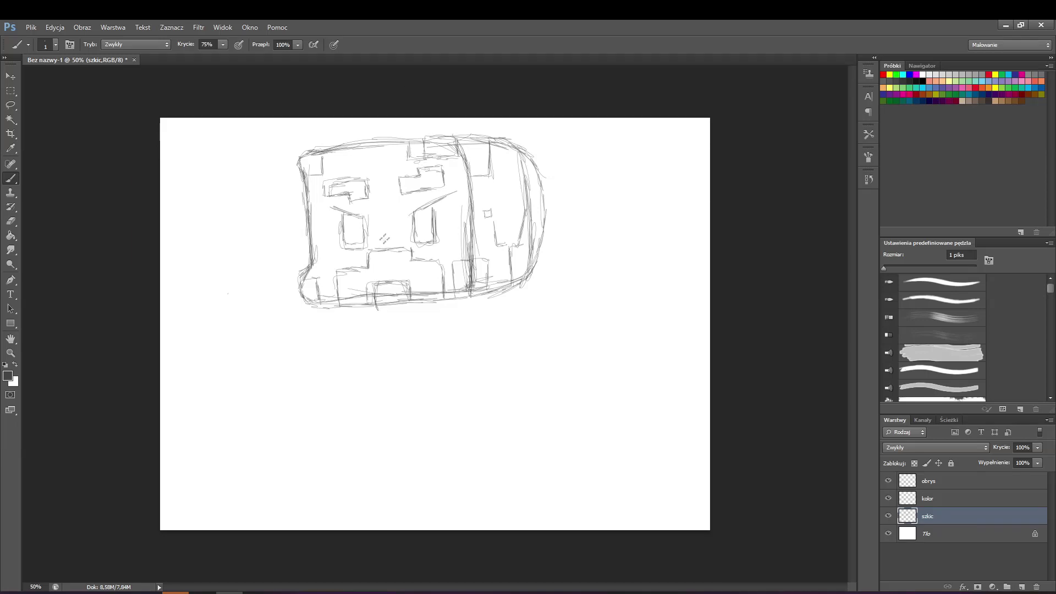
Sketch the pear-shaped body below the head, with three blocky feet at its lower edge
{"action": "mouse_move", "coordinate": [357, 312]}
{"action": "left_mouse_down"}
{"action": "mouse_move", "coordinate": [332, 378]}
{"action": "mouse_move", "coordinate": [348, 476]}
{"action": "mouse_move", "coordinate": [329, 379]}
{"action": "mouse_move", "coordinate": [357, 482]}
{"action": "mouse_move", "coordinate": [386, 455]}
{"action": "mouse_move", "coordinate": [365, 483]}
{"action": "mouse_move", "coordinate": [382, 459]}
{"action": "mouse_move", "coordinate": [432, 489]}
{"action": "mouse_move", "coordinate": [436, 454]}
{"action": "mouse_move", "coordinate": [466, 477]}
{"action": "left_mouse_up"}
{"action": "mouse_move", "coordinate": [465, 474]}
{"action": "left_mouse_down"}
{"action": "mouse_move", "coordinate": [468, 430]}
{"action": "mouse_move", "coordinate": [458, 460]}
{"action": "mouse_move", "coordinate": [467, 480]}
{"action": "left_mouse_up"}
{"action": "mouse_move", "coordinate": [443, 455]}
{"action": "left_mouse_down"}
{"action": "mouse_move", "coordinate": [459, 483]}
{"action": "mouse_move", "coordinate": [442, 476]}
{"action": "mouse_move", "coordinate": [460, 457]}
{"action": "left_mouse_up"}
{"action": "mouse_move", "coordinate": [424, 462]}
{"action": "left_mouse_down"}
{"action": "mouse_move", "coordinate": [439, 453]}
{"action": "mouse_move", "coordinate": [434, 489]}
{"action": "left_mouse_up"}
{"action": "left_click_drag", "start_coordinate": [408, 471], "coordinate": [412, 491]}
{"action": "left_click_drag", "start_coordinate": [376, 455], "coordinate": [373, 482]}
{"action": "left_click_drag", "start_coordinate": [469, 442], "coordinate": [468, 414]}
{"action": "left_click_drag", "start_coordinate": [469, 416], "coordinate": [420, 330]}
{"action": "left_click_drag", "start_coordinate": [447, 380], "coordinate": [418, 329]}
{"action": "mouse_move", "coordinate": [423, 304]}
{"action": "left_mouse_down"}
{"action": "mouse_move", "coordinate": [416, 332]}
{"action": "mouse_move", "coordinate": [468, 462]}
{"action": "left_mouse_up"}
{"action": "left_click_drag", "start_coordinate": [429, 327], "coordinate": [473, 425]}
{"action": "mouse_move", "coordinate": [417, 355]}
{"action": "left_mouse_down"}
{"action": "mouse_move", "coordinate": [414, 384]}
{"action": "mouse_move", "coordinate": [435, 367]}
{"action": "mouse_move", "coordinate": [421, 368]}
{"action": "mouse_move", "coordinate": [444, 431]}
{"action": "left_mouse_up"}
Sketch blocky pixel patches on the body's sides, middle and neck
{"action": "mouse_move", "coordinate": [335, 398]}
{"action": "left_mouse_down"}
{"action": "mouse_move", "coordinate": [363, 395]}
{"action": "mouse_move", "coordinate": [361, 433]}
{"action": "left_mouse_up"}
{"action": "left_click_drag", "start_coordinate": [360, 432], "coordinate": [341, 429]}
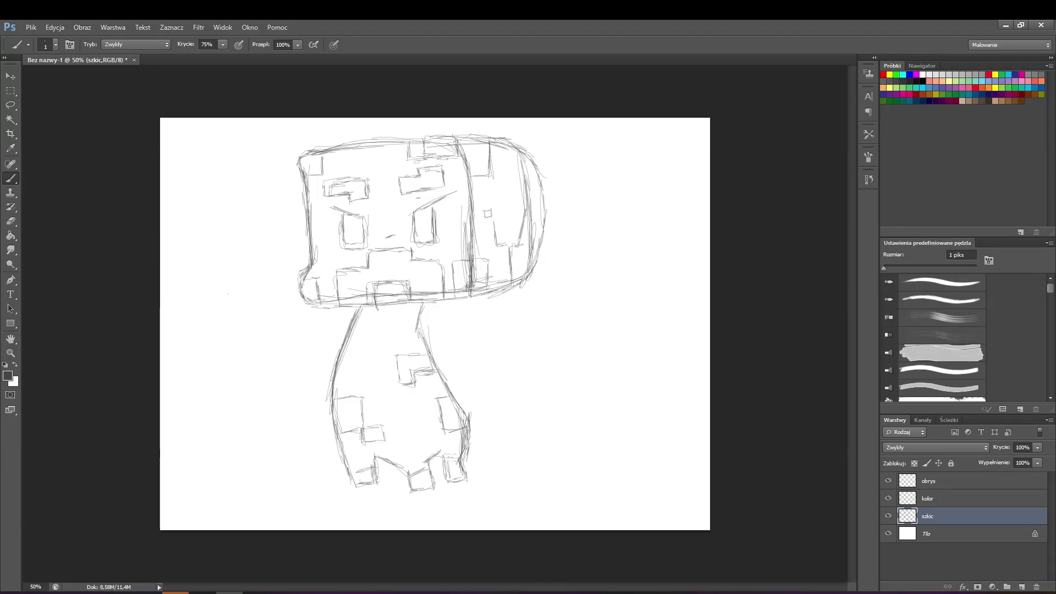
{"action": "left_click_drag", "start_coordinate": [398, 306], "coordinate": [417, 307]}
{"action": "mouse_move", "coordinate": [383, 373]}
{"action": "left_mouse_down"}
{"action": "mouse_move", "coordinate": [383, 399]}
{"action": "mouse_move", "coordinate": [410, 383]}
{"action": "left_mouse_up"}
Make the obrys layer active and set up a black brush of 8 px for the outline
{"action": "left_click", "coordinate": [926, 480]}
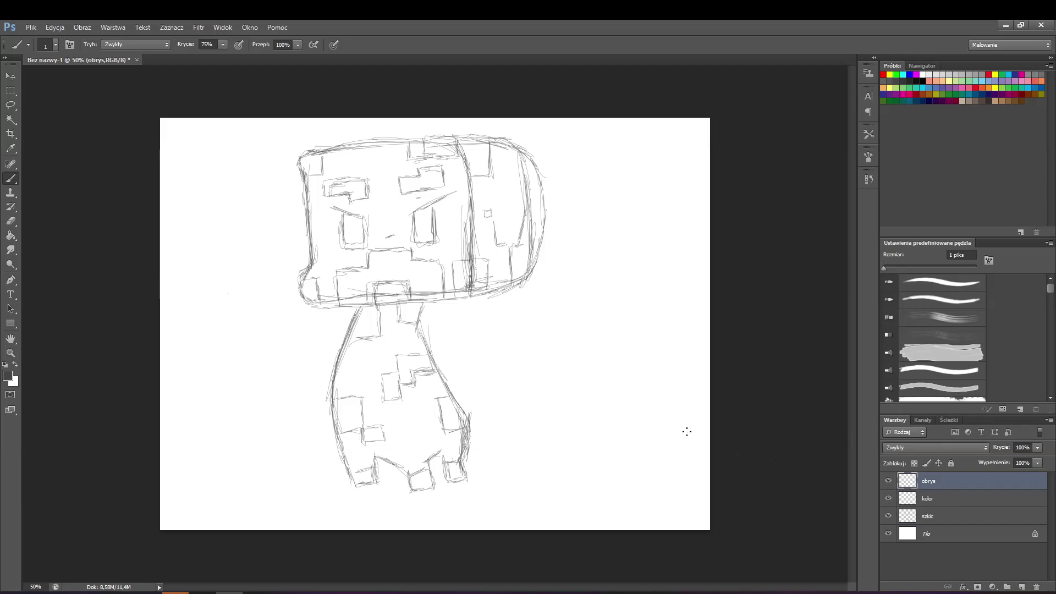
{"action": "left_click", "coordinate": [7, 375]}
{"action": "left_click_drag", "start_coordinate": [398, 448], "coordinate": [341, 526]}
{"action": "left_click", "coordinate": [646, 316]}
{"action": "right_click", "coordinate": [498, 293]}
{"action": "left_click_drag", "start_coordinate": [500, 303], "coordinate": [504, 303]}
{"action": "left_click", "coordinate": [750, 199]}
{"action": "left_click_drag", "start_coordinate": [455, 137], "coordinate": [474, 248]}
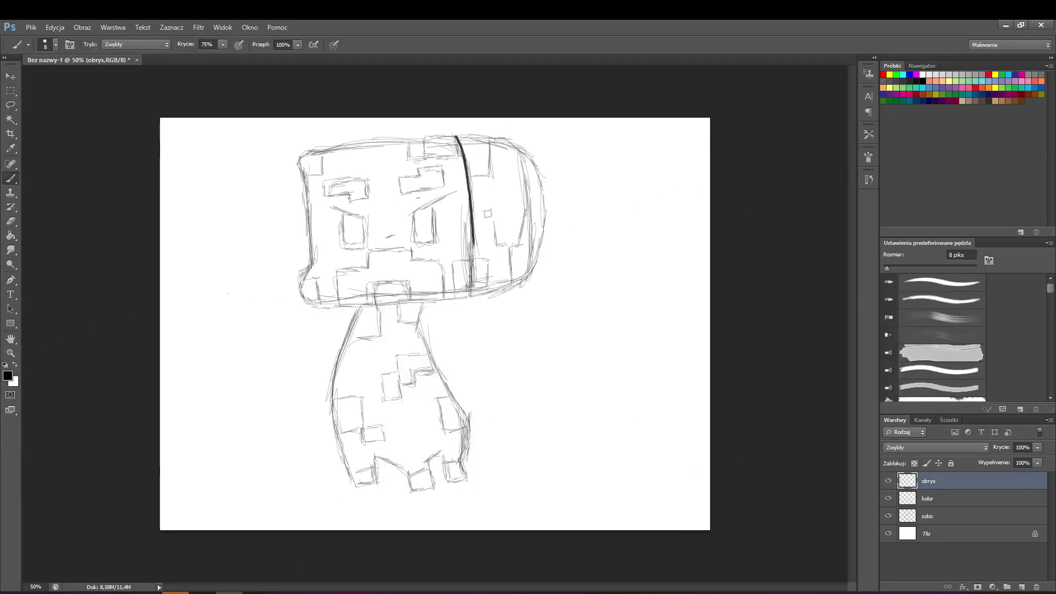
{"action": "left_click", "coordinate": [55, 28]}
{"action": "left_click", "coordinate": [71, 39]}
Set the brush opacity to 100% and ink the complete outline of the head's front face over the sketch
{"action": "left_click_drag", "start_coordinate": [223, 45], "coordinate": [250, 61]}
{"action": "left_click_drag", "start_coordinate": [443, 59], "coordinate": [480, 62]}
{"action": "left_click_drag", "start_coordinate": [452, 135], "coordinate": [471, 275]}
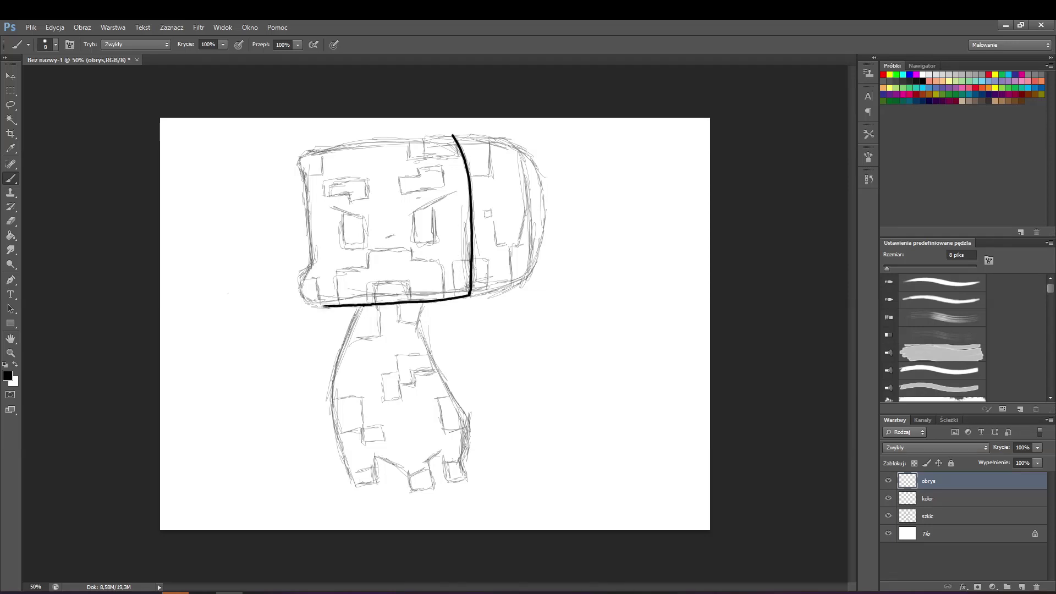
{"action": "left_click_drag", "start_coordinate": [300, 272], "coordinate": [305, 299]}
{"action": "key", "text": "e"}
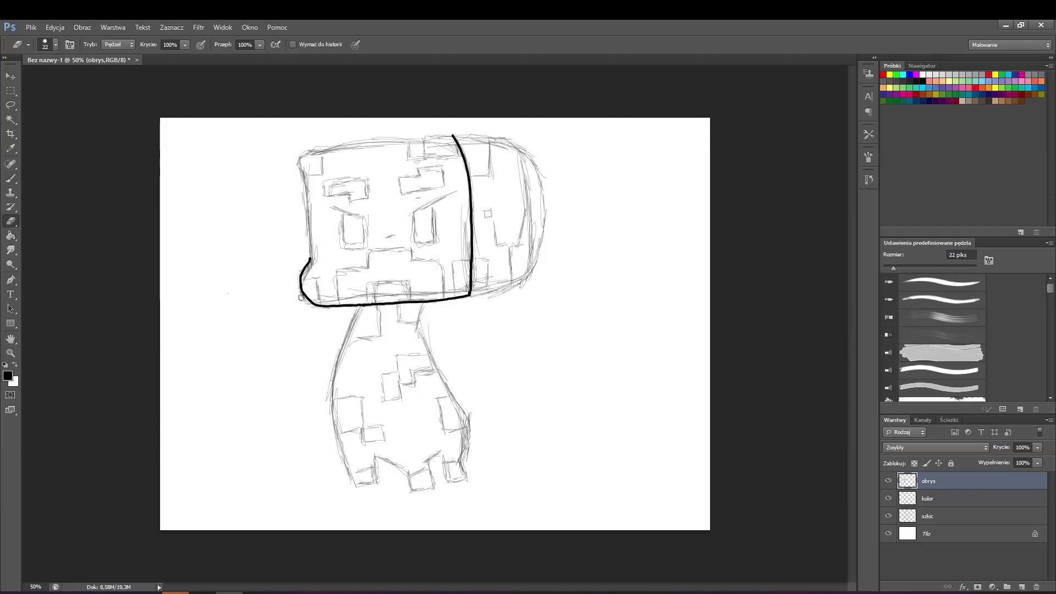
{"action": "key", "text": "b"}
{"action": "left_click_drag", "start_coordinate": [311, 256], "coordinate": [307, 193]}
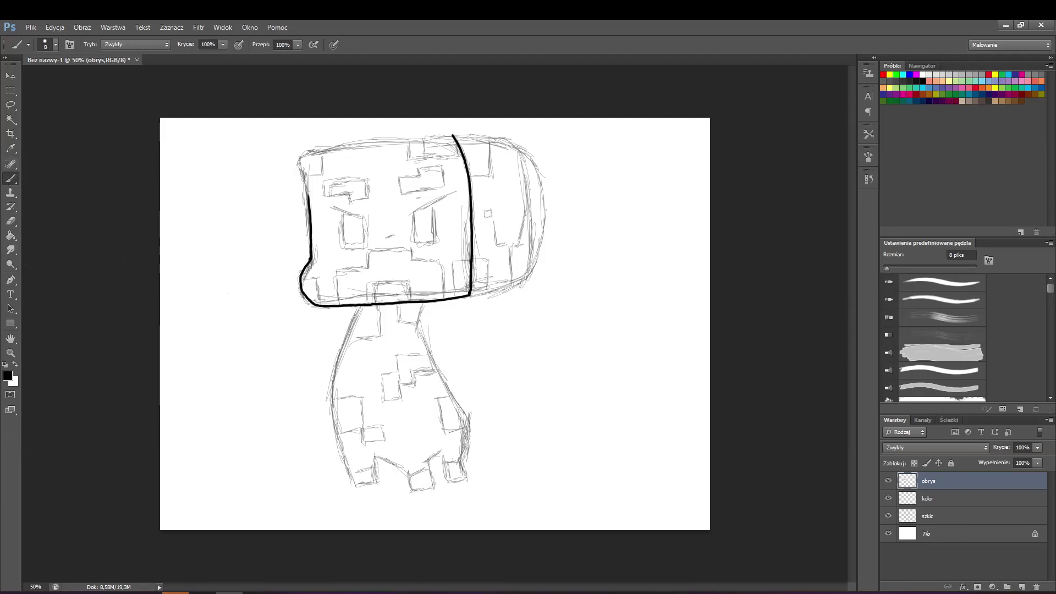
{"action": "left_click_drag", "start_coordinate": [309, 151], "coordinate": [450, 134]}
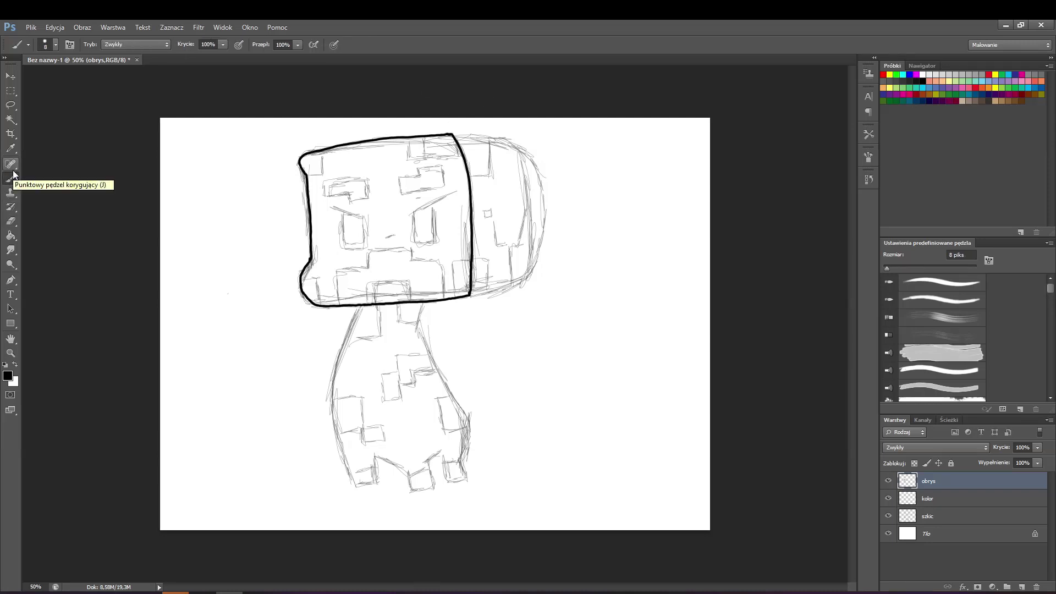
Ink the stepped mouth with its notch, both angry eyes, the nose mark and the left-hand face patches
{"action": "mouse_move", "coordinate": [352, 268]}
{"action": "left_mouse_down"}
{"action": "mouse_move", "coordinate": [371, 250]}
{"action": "mouse_move", "coordinate": [443, 299]}
{"action": "left_mouse_up"}
{"action": "key", "text": "e"}
{"action": "key", "text": "b"}
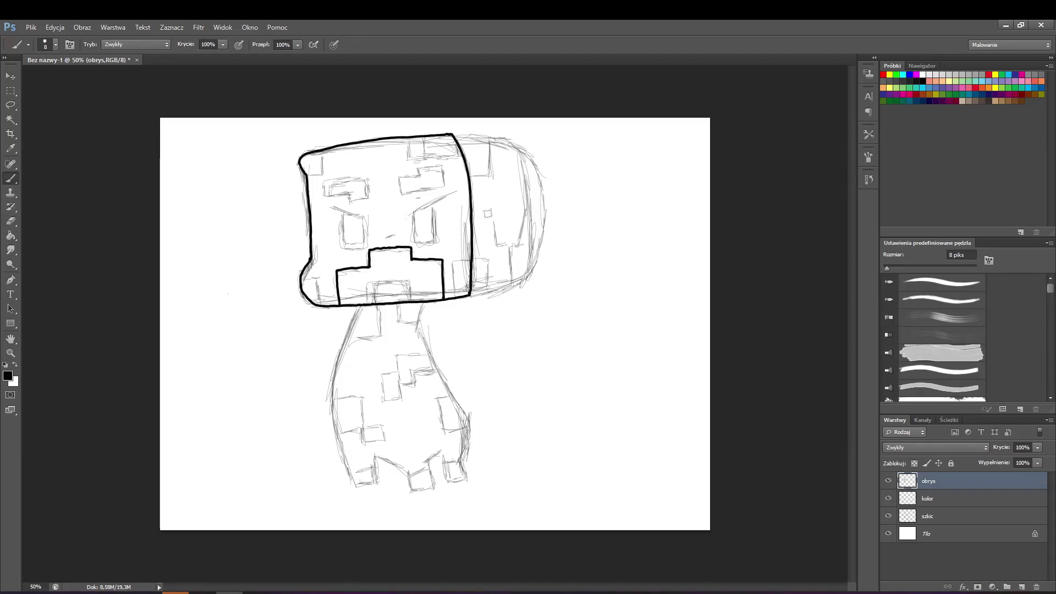
{"action": "left_click_drag", "start_coordinate": [412, 214], "coordinate": [412, 243]}
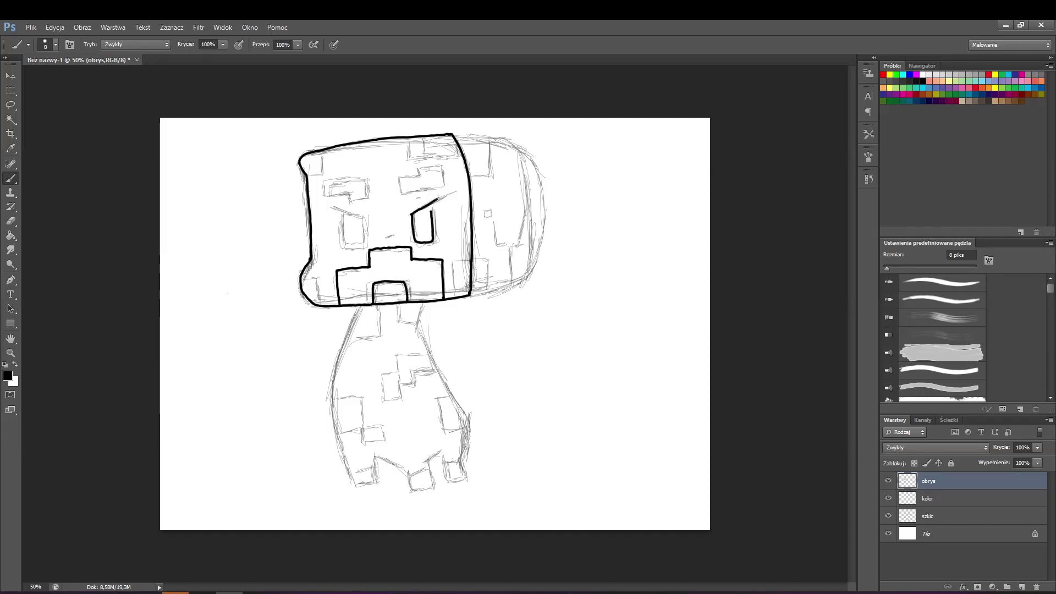
{"action": "mouse_move", "coordinate": [365, 218]}
{"action": "left_mouse_down"}
{"action": "mouse_move", "coordinate": [365, 245]}
{"action": "mouse_move", "coordinate": [334, 209]}
{"action": "left_mouse_up"}
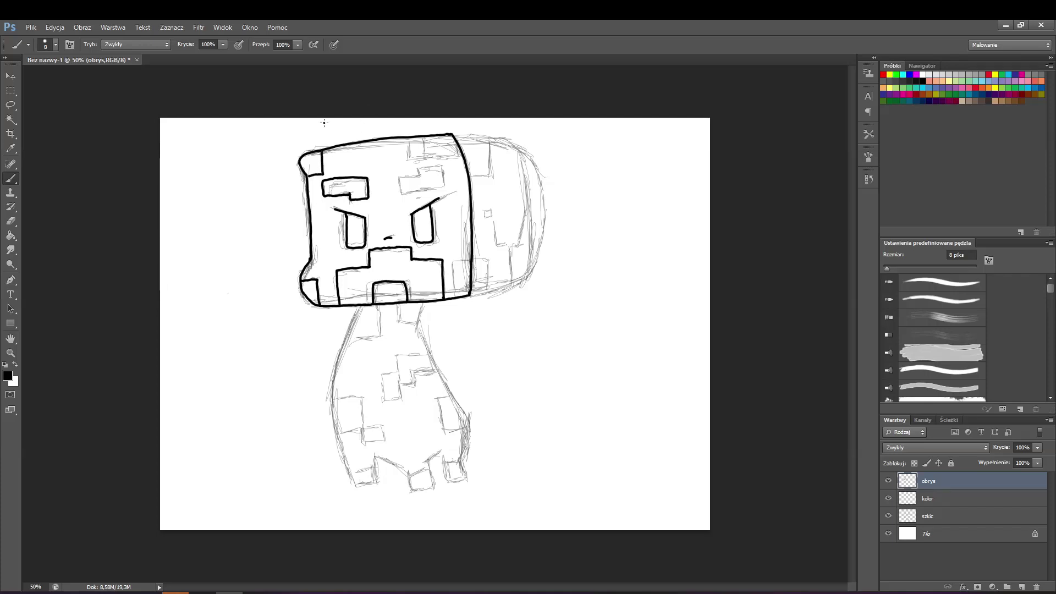
Ink the face patches at the upper edge, above the right eye and at the lower right corner
{"action": "left_click_drag", "start_coordinate": [447, 160], "coordinate": [404, 136]}
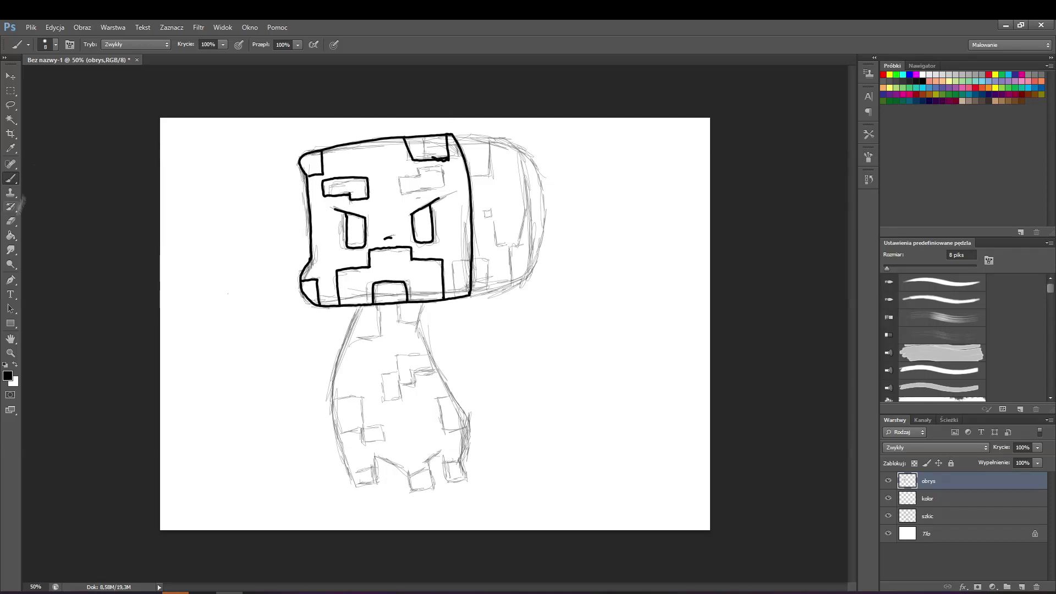
{"action": "mouse_move", "coordinate": [399, 175]}
{"action": "left_mouse_down"}
{"action": "mouse_move", "coordinate": [402, 192]}
{"action": "mouse_move", "coordinate": [441, 167]}
{"action": "mouse_move", "coordinate": [405, 175]}
{"action": "left_mouse_up"}
{"action": "mouse_move", "coordinate": [456, 297]}
{"action": "left_mouse_down"}
{"action": "mouse_move", "coordinate": [454, 263]}
{"action": "mouse_move", "coordinate": [470, 263]}
{"action": "left_mouse_up"}
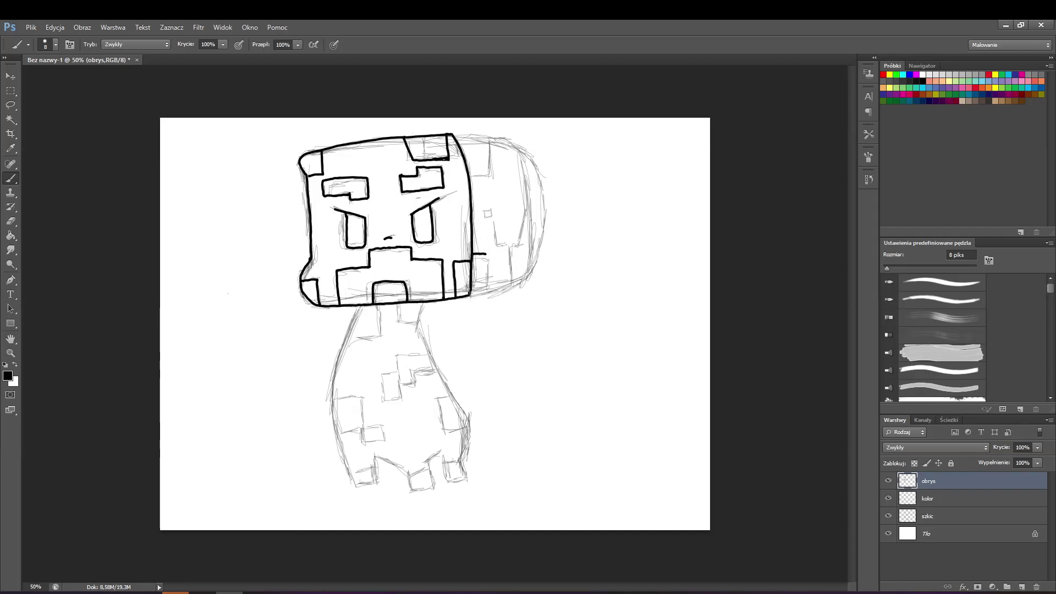
Undo the stray line beside the lower right patch and ink the head's side face with its pixel patches
{"action": "left_click", "coordinate": [54, 28]}
{"action": "left_click", "coordinate": [70, 39]}
{"action": "mouse_move", "coordinate": [469, 297]}
{"action": "left_mouse_down"}
{"action": "mouse_move", "coordinate": [528, 273]}
{"action": "mouse_move", "coordinate": [529, 218]}
{"action": "mouse_move", "coordinate": [517, 149]}
{"action": "mouse_move", "coordinate": [453, 134]}
{"action": "left_mouse_up"}
{"action": "mouse_move", "coordinate": [512, 282]}
{"action": "left_mouse_down"}
{"action": "mouse_move", "coordinate": [527, 208]}
{"action": "mouse_move", "coordinate": [497, 246]}
{"action": "mouse_move", "coordinate": [489, 290]}
{"action": "left_mouse_up"}
{"action": "left_click_drag", "start_coordinate": [491, 132], "coordinate": [479, 173]}
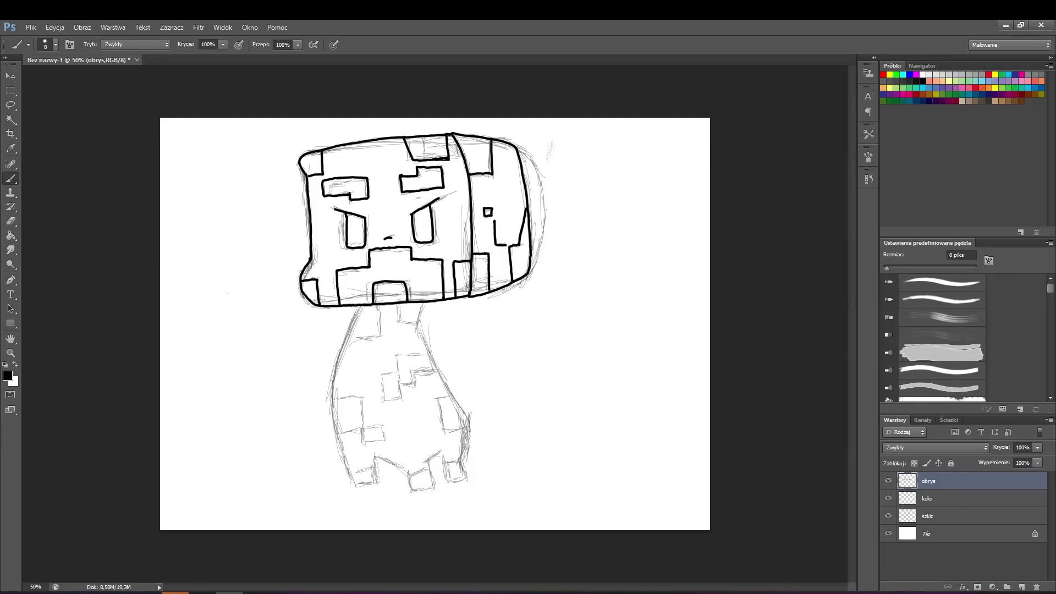
Ink the body's outline and three feet, erasing the overshoot at the left foot
{"action": "mouse_move", "coordinate": [424, 303]}
{"action": "left_mouse_down"}
{"action": "mouse_move", "coordinate": [423, 340]}
{"action": "mouse_move", "coordinate": [457, 416]}
{"action": "mouse_move", "coordinate": [465, 474]}
{"action": "mouse_move", "coordinate": [429, 461]}
{"action": "mouse_move", "coordinate": [410, 491]}
{"action": "mouse_move", "coordinate": [372, 456]}
{"action": "left_mouse_up"}
{"action": "mouse_move", "coordinate": [361, 305]}
{"action": "left_mouse_down"}
{"action": "mouse_move", "coordinate": [333, 415]}
{"action": "mouse_move", "coordinate": [354, 487]}
{"action": "left_mouse_up"}
{"action": "left_click", "coordinate": [11, 221]}
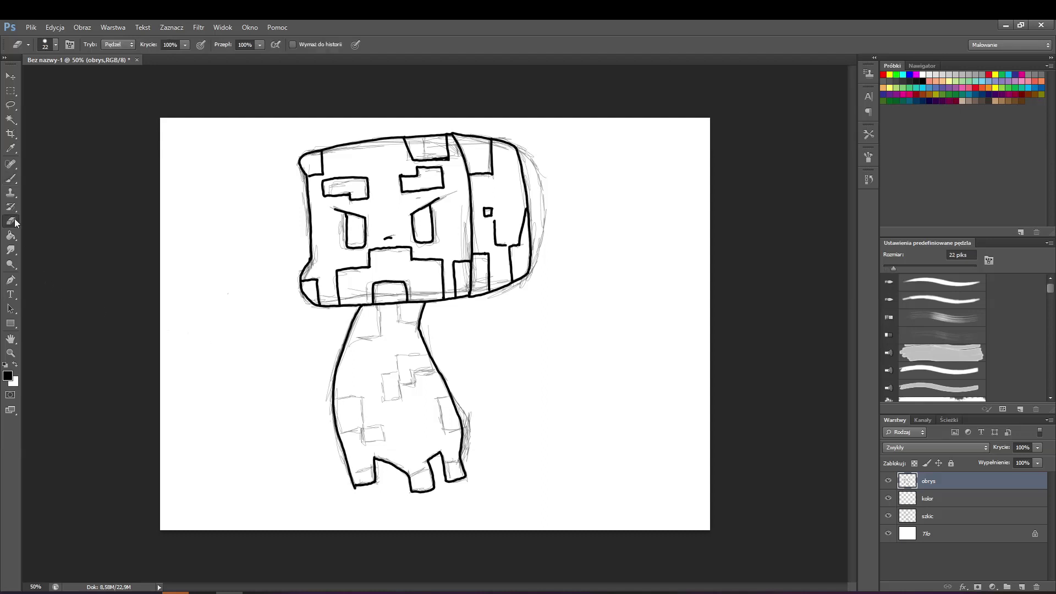
{"action": "left_click", "coordinate": [11, 178]}
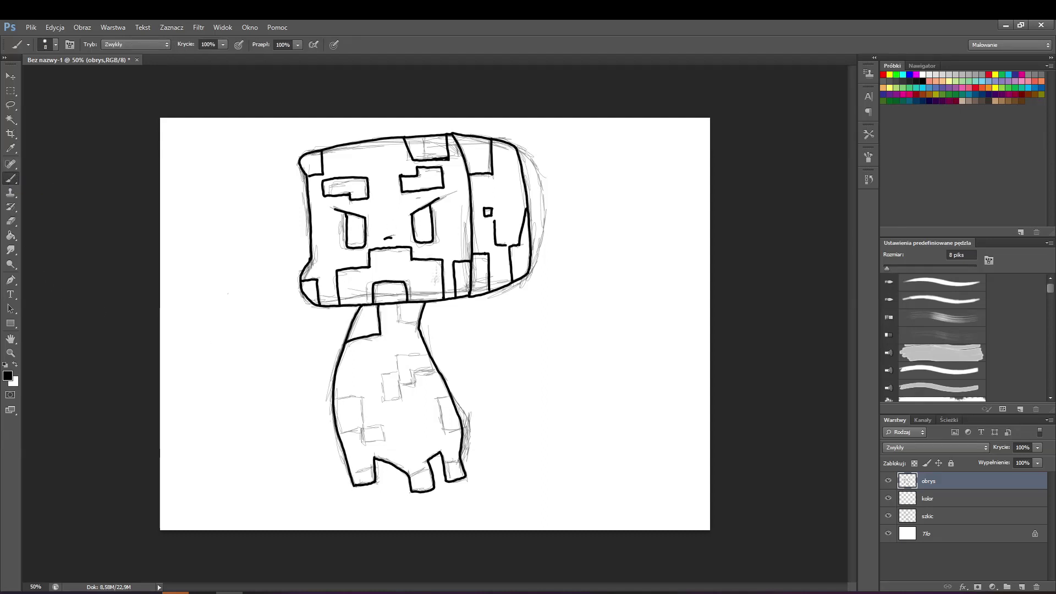
Ink the pixel patches and foot dividers on the body, and hide the szkic layer
{"action": "mouse_move", "coordinate": [428, 360]}
{"action": "left_mouse_down"}
{"action": "mouse_move", "coordinate": [381, 378]}
{"action": "mouse_move", "coordinate": [404, 399]}
{"action": "mouse_move", "coordinate": [363, 430]}
{"action": "left_mouse_up"}
{"action": "mouse_move", "coordinate": [339, 433]}
{"action": "left_mouse_down"}
{"action": "mouse_move", "coordinate": [362, 430]}
{"action": "mouse_move", "coordinate": [375, 443]}
{"action": "mouse_move", "coordinate": [362, 432]}
{"action": "left_mouse_up"}
{"action": "left_click_drag", "start_coordinate": [436, 400], "coordinate": [441, 430]}
{"action": "left_click_drag", "start_coordinate": [441, 430], "coordinate": [463, 429]}
{"action": "mouse_move", "coordinate": [445, 464]}
{"action": "left_mouse_down"}
{"action": "mouse_move", "coordinate": [461, 461]}
{"action": "mouse_move", "coordinate": [411, 475]}
{"action": "left_mouse_up"}
{"action": "left_click", "coordinate": [888, 516]}
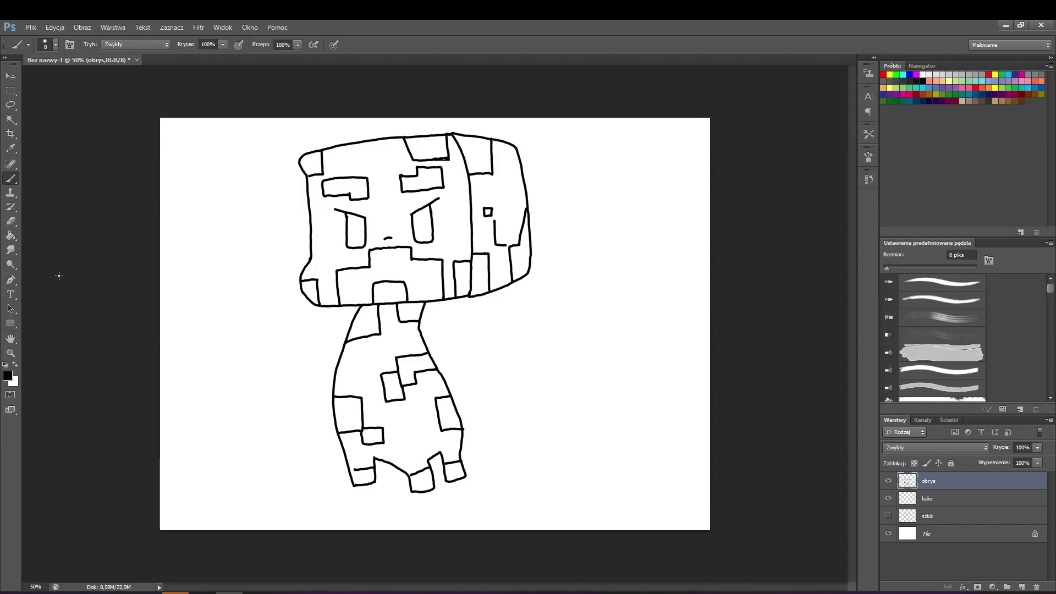
Select the front face area with the Magic Wand and paint it light green on the kolor layer
{"action": "left_click", "coordinate": [11, 120]}
{"action": "left_click", "coordinate": [405, 202]}
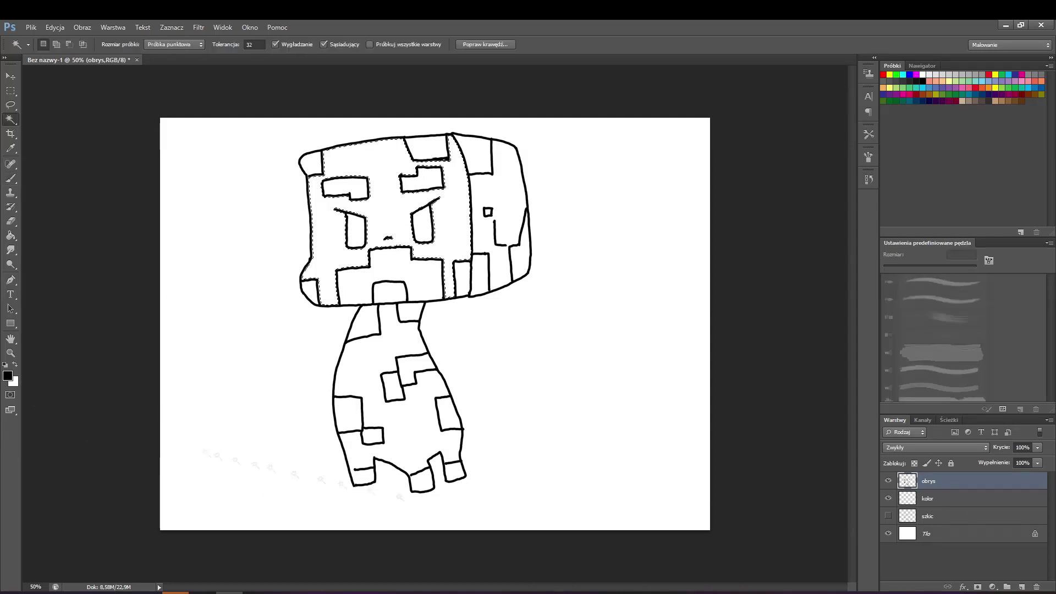
{"action": "left_click", "coordinate": [12, 179]}
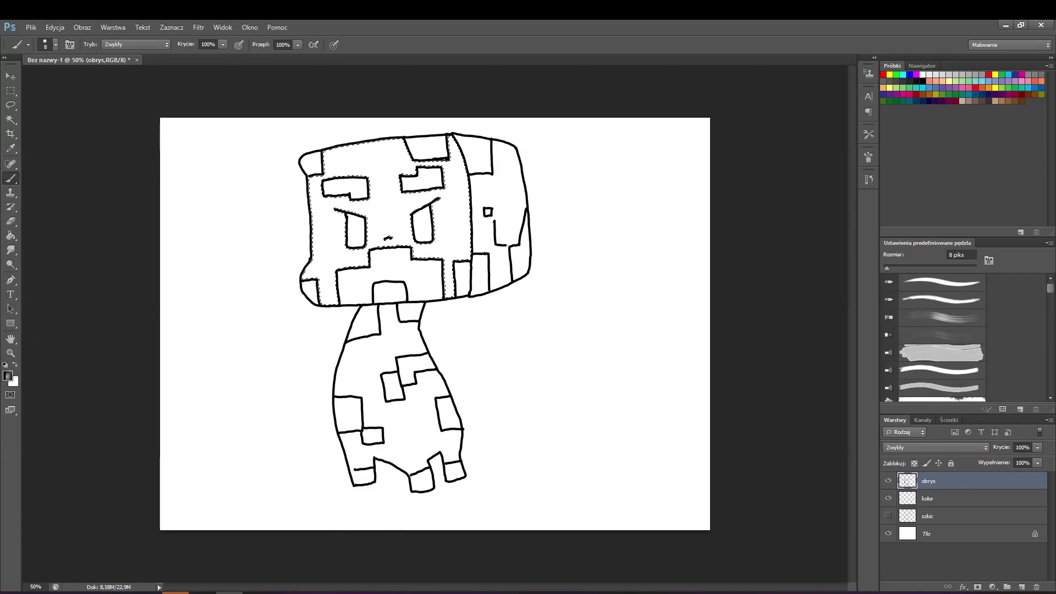
{"action": "left_click", "coordinate": [8, 376]}
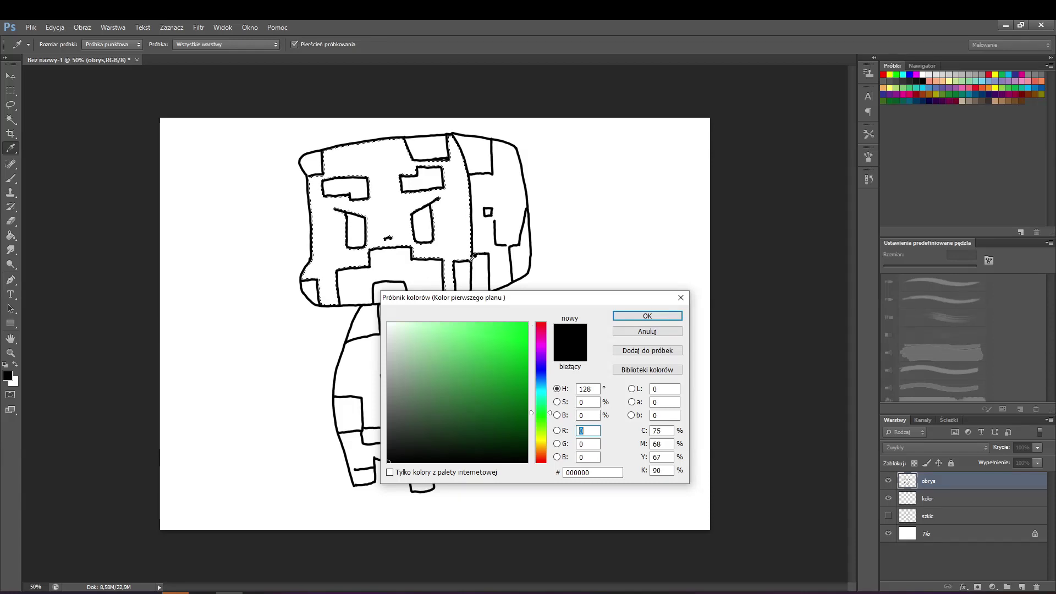
{"action": "left_click", "coordinate": [490, 374]}
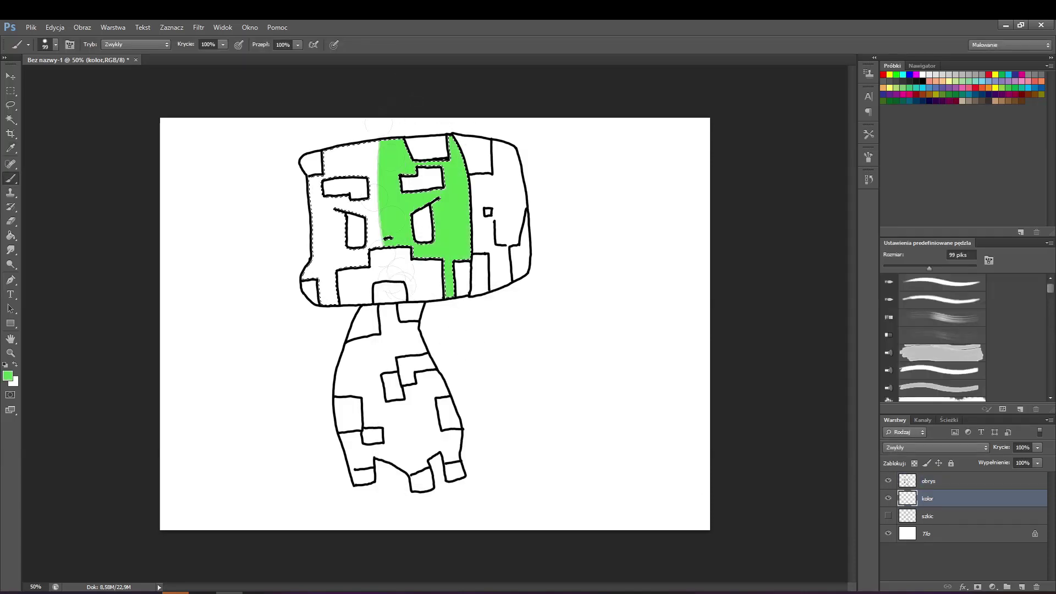
{"action": "left_click_drag", "start_coordinate": [330, 286], "coordinate": [276, 187]}
Select the main body area from the obrys layer and paint it light green on the kolor layer
{"action": "left_click", "coordinate": [935, 481]}
{"action": "left_click", "coordinate": [11, 119]}
{"action": "left_click", "coordinate": [402, 344]}
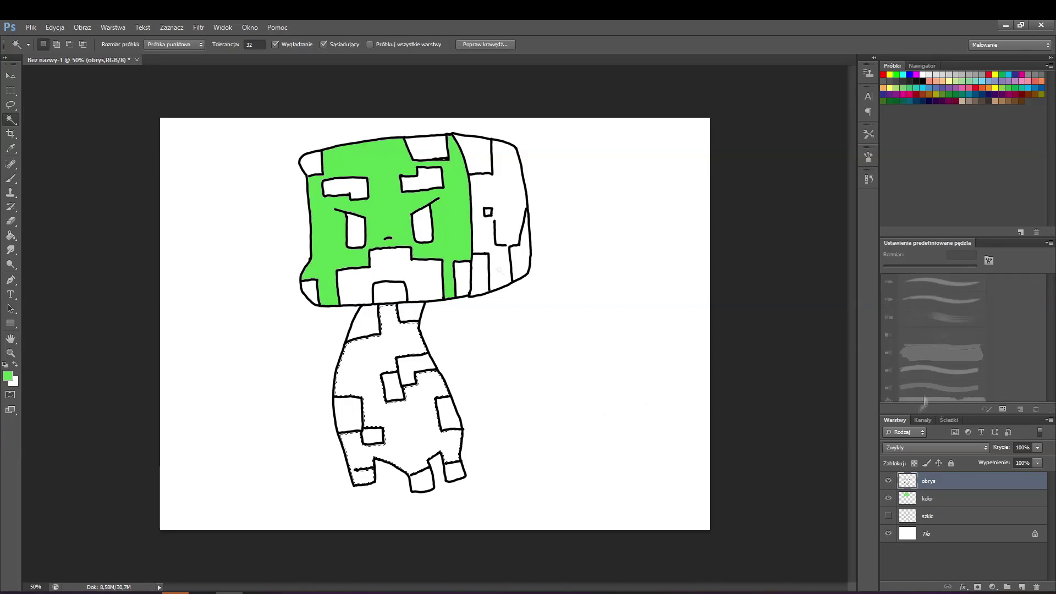
{"action": "left_click", "coordinate": [935, 498]}
{"action": "left_click", "coordinate": [15, 179]}
{"action": "mouse_move", "coordinate": [443, 440]}
{"action": "left_mouse_down"}
{"action": "mouse_move", "coordinate": [368, 297]}
{"action": "mouse_move", "coordinate": [357, 472]}
{"action": "left_mouse_up"}
Select the head's side face from the obrys layer, paint it light green on the kolor layer, and deselect
{"action": "left_click", "coordinate": [939, 479]}
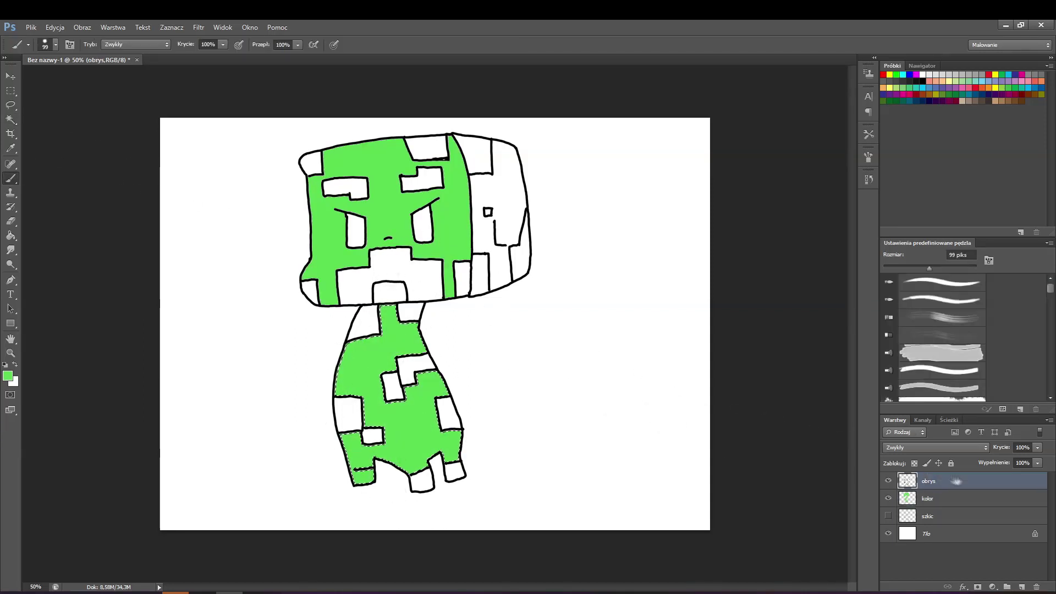
{"action": "left_click", "coordinate": [11, 119]}
{"action": "left_click", "coordinate": [497, 193]}
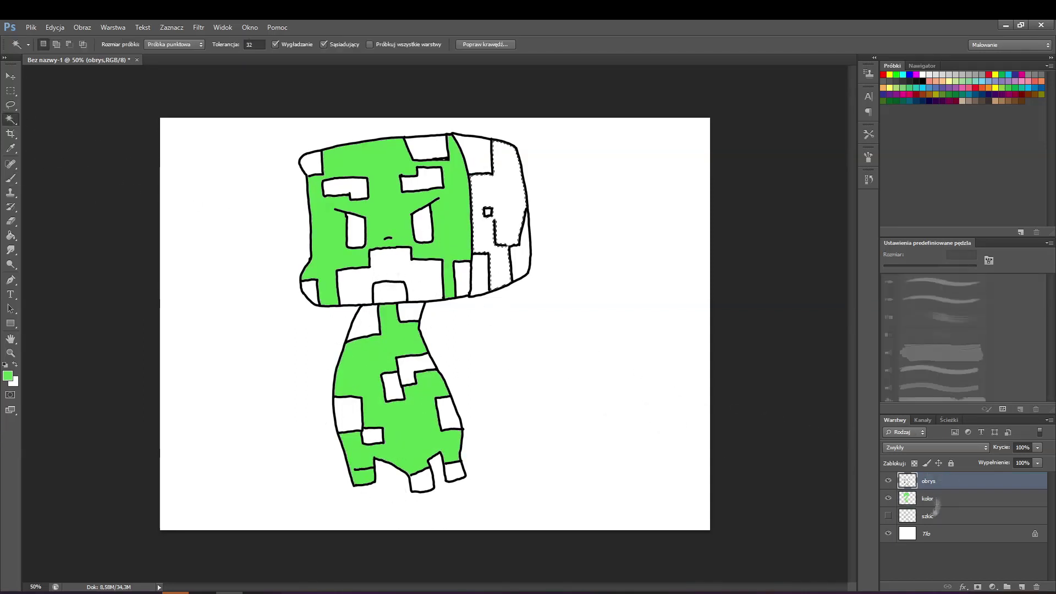
{"action": "left_click", "coordinate": [934, 500]}
{"action": "left_click", "coordinate": [12, 179]}
{"action": "mouse_move", "coordinate": [484, 302]}
{"action": "left_mouse_down"}
{"action": "mouse_move", "coordinate": [491, 95]}
{"action": "mouse_move", "coordinate": [509, 264]}
{"action": "left_mouse_up"}
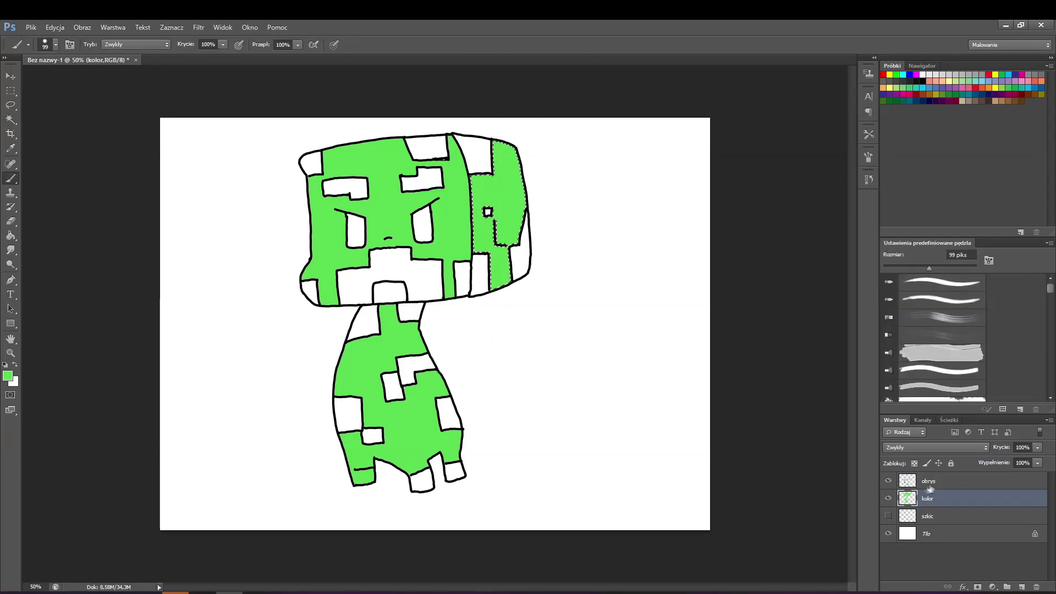
{"action": "key", "text": "ctrl+d"}
{"action": "key", "text": "alt+bracketright"}
{"action": "right_click", "coordinate": [537, 288]}
{"action": "type", "text": "8 piks"}
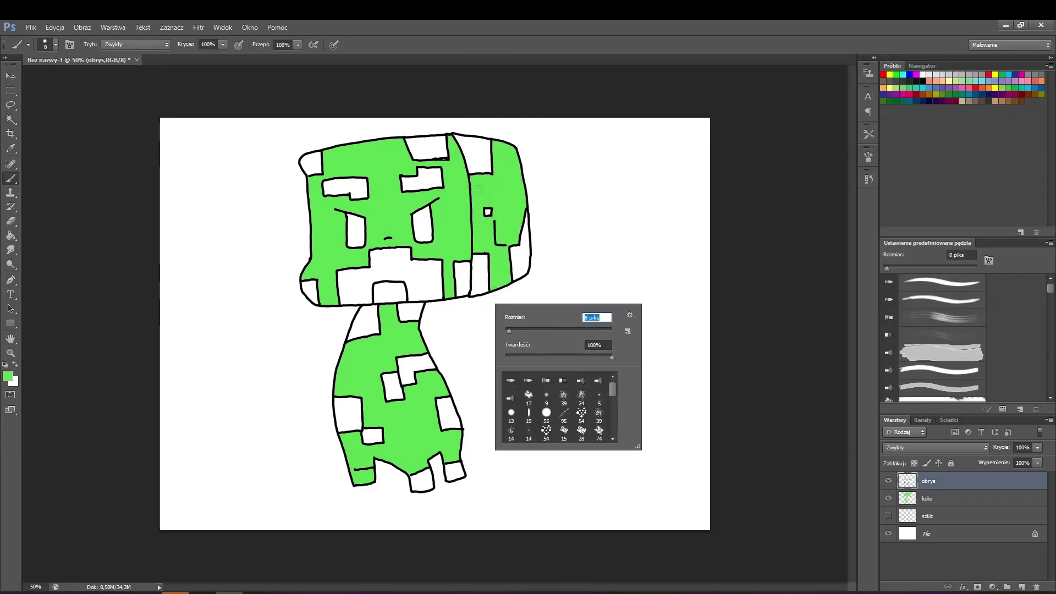
{"action": "key", "text": "Return"}
{"action": "left_click_drag", "start_coordinate": [470, 179], "coordinate": [472, 247]}
{"action": "key", "text": "ctrl+z"}
Set the brush size to 11 px and paint the mouth notch and the remaining feet light green on the kolor layer
{"action": "left_click", "coordinate": [952, 506]}
{"action": "right_click", "coordinate": [470, 205]}
{"action": "double_click", "coordinate": [572, 225]}
{"action": "type", "text": "11"}
{"action": "key", "text": "Return"}
{"action": "left_click_drag", "start_coordinate": [379, 289], "coordinate": [400, 293]}
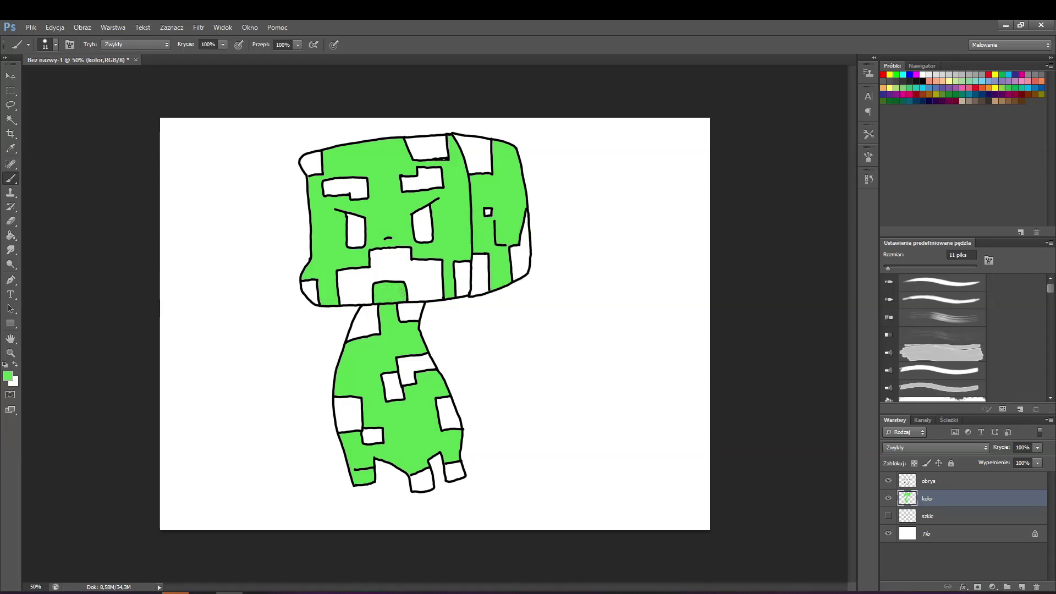
{"action": "left_click_drag", "start_coordinate": [419, 480], "coordinate": [422, 485]}
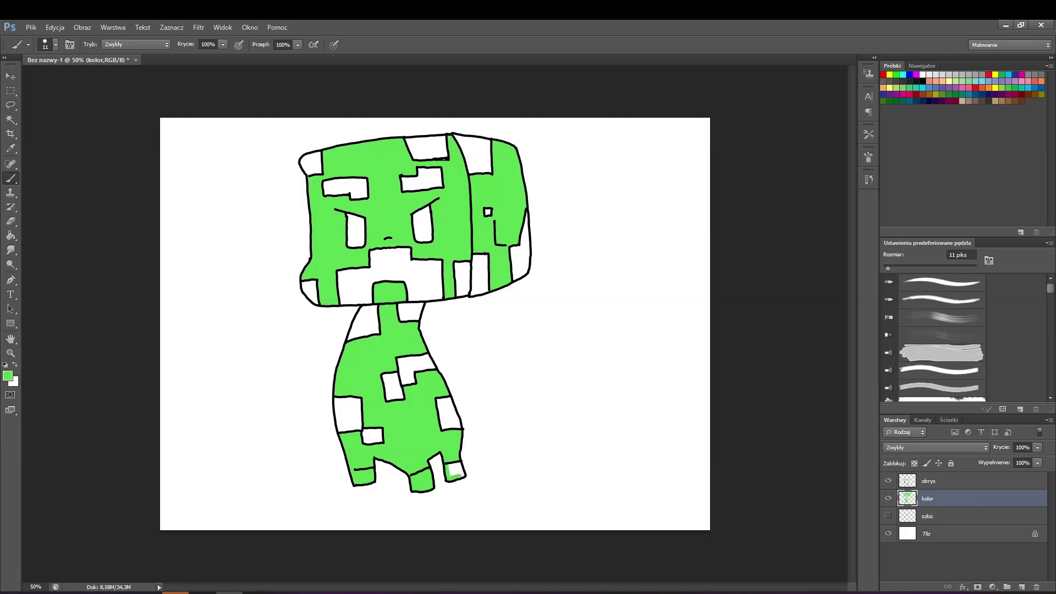
Choose a dark greyish green and paint the patches along the upper edge of the head's front and side
{"action": "left_click", "coordinate": [7, 376]}
{"action": "mouse_move", "coordinate": [474, 345]}
{"action": "left_mouse_down"}
{"action": "mouse_move", "coordinate": [476, 384]}
{"action": "mouse_move", "coordinate": [429, 394]}
{"action": "left_mouse_up"}
{"action": "key", "text": "Return"}
{"action": "key", "text": "b"}
{"action": "mouse_move", "coordinate": [445, 139]}
{"action": "left_mouse_down"}
{"action": "mouse_move", "coordinate": [431, 156]}
{"action": "mouse_move", "coordinate": [415, 156]}
{"action": "mouse_move", "coordinate": [420, 144]}
{"action": "mouse_move", "coordinate": [438, 144]}
{"action": "mouse_move", "coordinate": [419, 144]}
{"action": "mouse_move", "coordinate": [483, 168]}
{"action": "mouse_move", "coordinate": [470, 163]}
{"action": "mouse_move", "coordinate": [488, 147]}
{"action": "left_mouse_up"}
{"action": "right_click", "coordinate": [436, 130]}
{"action": "left_click", "coordinate": [459, 157]}
{"action": "left_click", "coordinate": [464, 94]}
Erase excess ink around the head's upper front patch on the obrys layer and touch up its fill on the kolor layer
{"action": "key", "text": "e"}
{"action": "left_click", "coordinate": [937, 480]}
{"action": "right_click", "coordinate": [435, 163]}
{"action": "left_click", "coordinate": [450, 190]}
{"action": "left_click", "coordinate": [938, 499]}
{"action": "key", "text": "b"}
{"action": "left_click", "coordinate": [445, 155]}
{"action": "right_click", "coordinate": [438, 192]}
{"action": "left_click", "coordinate": [781, 123]}
Paint the body's right patch dark greyish green, its left patch in colour 73a271, and the adjoining small patch in a lighter green
{"action": "mouse_move", "coordinate": [444, 410]}
{"action": "left_mouse_down"}
{"action": "mouse_move", "coordinate": [450, 423]}
{"action": "mouse_move", "coordinate": [440, 405]}
{"action": "left_mouse_up"}
{"action": "left_click", "coordinate": [8, 376]}
{"action": "left_click", "coordinate": [426, 373]}
{"action": "left_click", "coordinate": [645, 316]}
{"action": "mouse_move", "coordinate": [353, 427]}
{"action": "left_mouse_down"}
{"action": "mouse_move", "coordinate": [354, 405]}
{"action": "mouse_move", "coordinate": [346, 429]}
{"action": "mouse_move", "coordinate": [338, 410]}
{"action": "left_mouse_up"}
{"action": "left_click", "coordinate": [8, 376]}
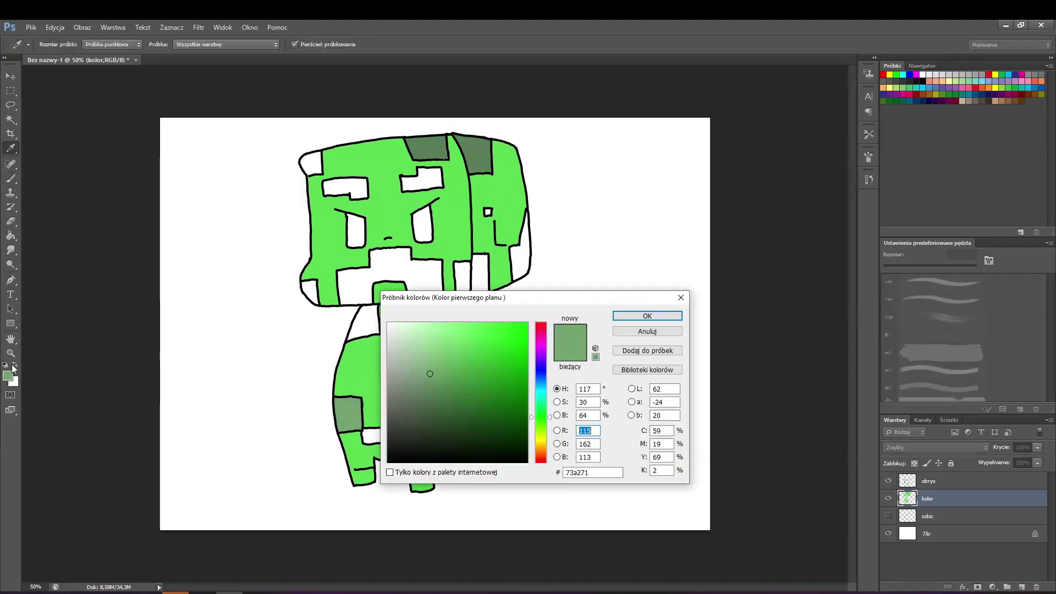
{"action": "key", "text": "Return"}
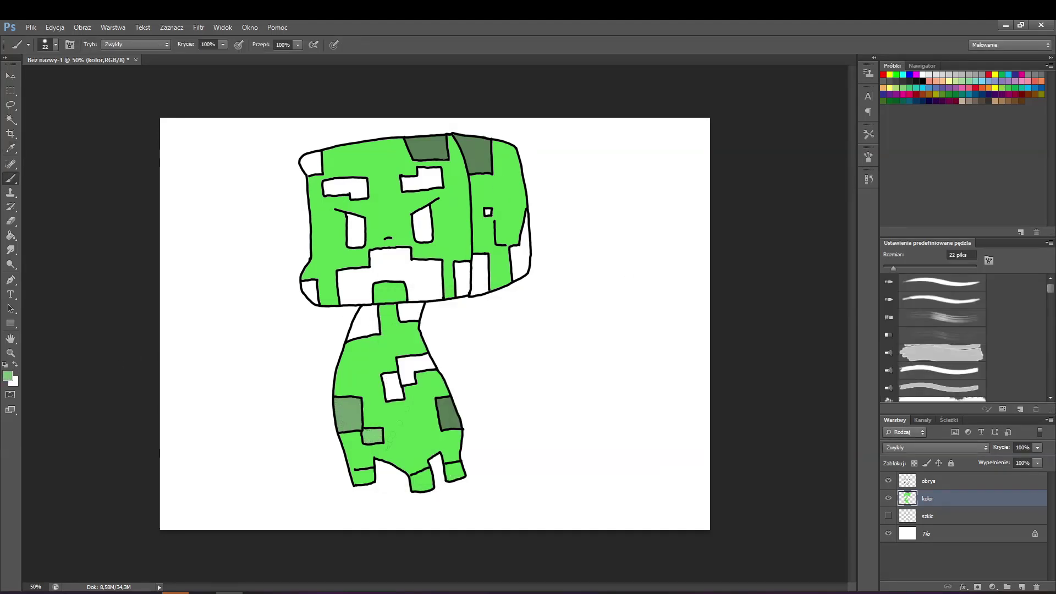
Choose a deep green and paint the patch at the lower outer edge of the head's side face
{"action": "left_click", "coordinate": [8, 375]}
{"action": "mouse_move", "coordinate": [476, 394]}
{"action": "left_mouse_down"}
{"action": "mouse_move", "coordinate": [483, 401]}
{"action": "mouse_move", "coordinate": [464, 403]}
{"action": "left_mouse_up"}
{"action": "left_click", "coordinate": [646, 317]}
{"action": "mouse_move", "coordinate": [515, 253]}
{"action": "left_mouse_down"}
{"action": "mouse_move", "coordinate": [520, 277]}
{"action": "mouse_move", "coordinate": [525, 226]}
{"action": "left_mouse_up"}
{"action": "left_click_drag", "start_coordinate": [503, 275], "coordinate": [505, 279]}
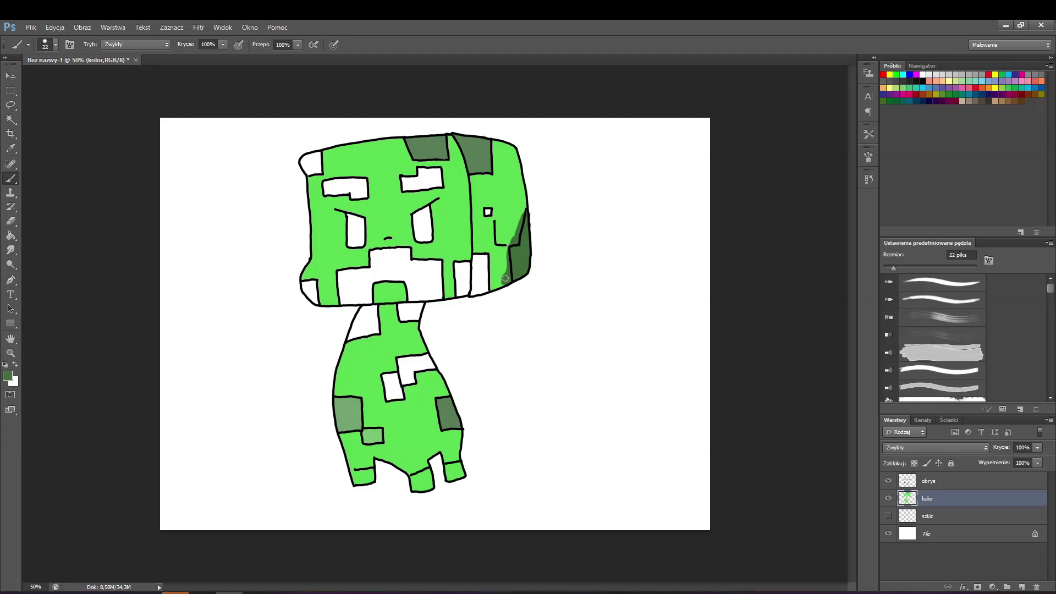
Paint the small square on the head's side dark green and the head's upper outer corner patch bright green
{"action": "left_click", "coordinate": [8, 377]}
{"action": "left_click", "coordinate": [457, 356]}
{"action": "left_click", "coordinate": [473, 342]}
{"action": "left_click", "coordinate": [647, 315]}
{"action": "mouse_move", "coordinate": [318, 157]}
{"action": "left_mouse_down"}
{"action": "mouse_move", "coordinate": [333, 132]}
{"action": "mouse_move", "coordinate": [311, 156]}
{"action": "left_mouse_up"}
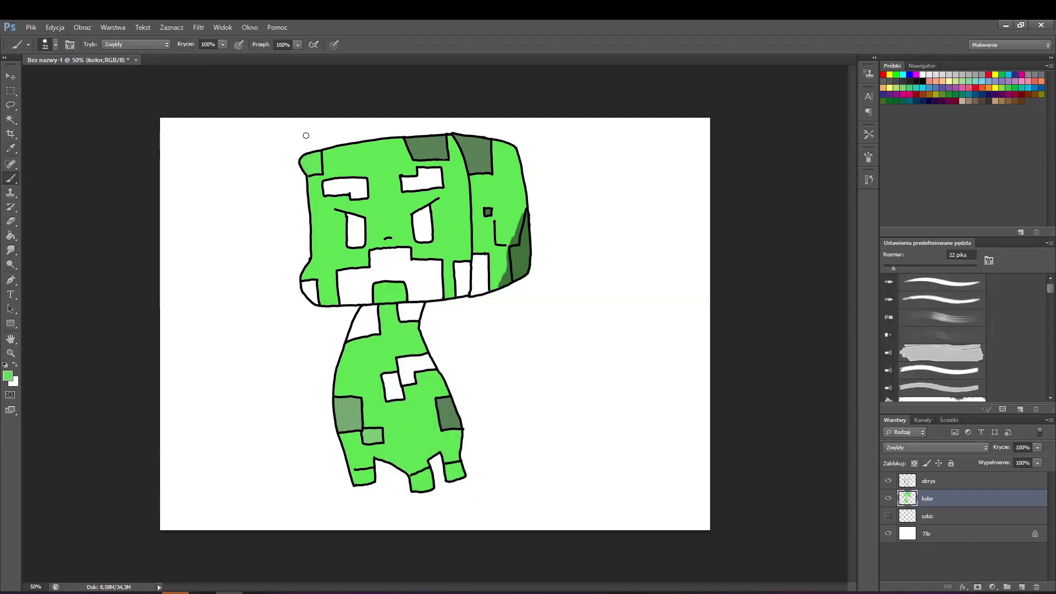
Choose a mossy medium green and paint the tall patch at the lower inner edge of the head's side face
{"action": "left_click", "coordinate": [14, 380]}
{"action": "left_click", "coordinate": [541, 422]}
{"action": "left_click_drag", "start_coordinate": [501, 353], "coordinate": [461, 365]}
{"action": "left_click", "coordinate": [647, 315]}
{"action": "mouse_move", "coordinate": [477, 261]}
{"action": "left_mouse_down"}
{"action": "mouse_move", "coordinate": [483, 285]}
{"action": "mouse_move", "coordinate": [474, 291]}
{"action": "mouse_move", "coordinate": [486, 290]}
{"action": "mouse_move", "coordinate": [464, 293]}
{"action": "mouse_move", "coordinate": [464, 260]}
{"action": "left_mouse_up"}
Choose a dark green and paint the patches at the lower corners of the head's front and the larger neck patch
{"action": "left_click", "coordinate": [9, 378]}
{"action": "left_click", "coordinate": [681, 298]}
{"action": "left_click", "coordinate": [16, 365]}
{"action": "left_click", "coordinate": [15, 383]}
{"action": "left_click", "coordinate": [389, 323]}
{"action": "left_click", "coordinate": [647, 315]}
{"action": "left_click", "coordinate": [8, 376]}
{"action": "left_click", "coordinate": [475, 405]}
{"action": "left_click", "coordinate": [647, 316]}
{"action": "mouse_move", "coordinate": [374, 317]}
{"action": "left_mouse_down"}
{"action": "mouse_move", "coordinate": [363, 333]}
{"action": "mouse_move", "coordinate": [354, 321]}
{"action": "mouse_move", "coordinate": [375, 311]}
{"action": "left_mouse_up"}
{"action": "mouse_move", "coordinate": [311, 282]}
{"action": "left_mouse_down"}
{"action": "mouse_move", "coordinate": [313, 303]}
{"action": "mouse_move", "coordinate": [305, 282]}
{"action": "left_mouse_up"}
Sample the mossy green from the head's side patch and paint the smaller neck patch with it
{"action": "left_click", "coordinate": [8, 376]}
{"action": "left_click", "coordinate": [479, 268]}
{"action": "left_click", "coordinate": [647, 315]}
{"action": "key", "text": "b"}
{"action": "mouse_move", "coordinate": [398, 308]}
{"action": "left_mouse_down"}
{"action": "mouse_move", "coordinate": [418, 308]}
{"action": "mouse_move", "coordinate": [409, 311]}
{"action": "left_mouse_up"}
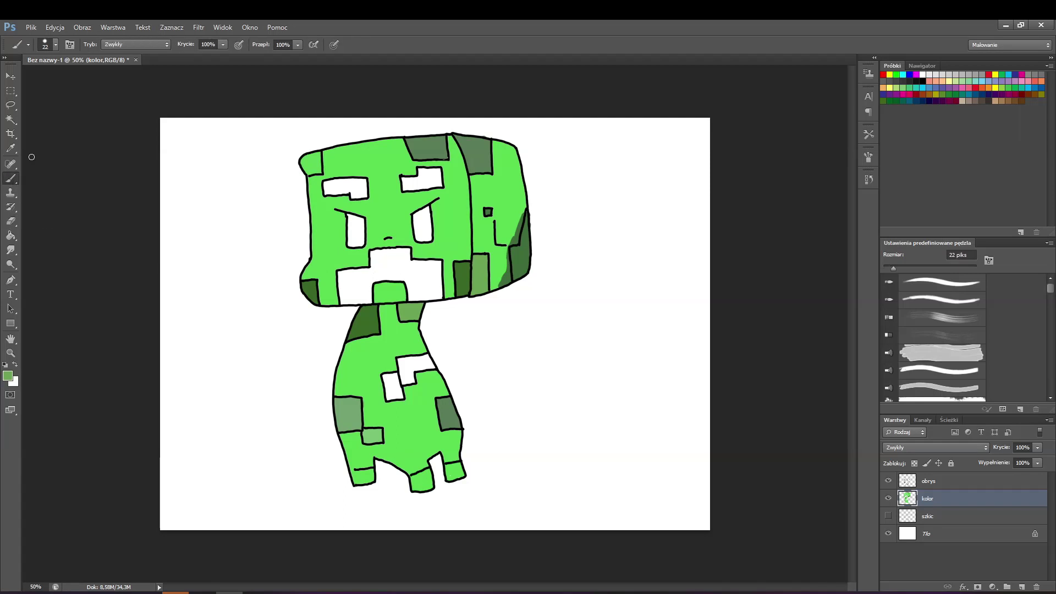
Choose dark greens and paint the two adjoining patches in the middle of the chest
{"action": "left_click", "coordinate": [9, 376]}
{"action": "left_click_drag", "start_coordinate": [507, 392], "coordinate": [490, 419]}
{"action": "left_click", "coordinate": [638, 318]}
{"action": "mouse_move", "coordinate": [403, 363]}
{"action": "left_mouse_down"}
{"action": "mouse_move", "coordinate": [404, 378]}
{"action": "mouse_move", "coordinate": [432, 367]}
{"action": "mouse_move", "coordinate": [400, 365]}
{"action": "mouse_move", "coordinate": [389, 397]}
{"action": "mouse_move", "coordinate": [387, 377]}
{"action": "left_mouse_up"}
{"action": "left_click", "coordinate": [9, 376]}
{"action": "left_click", "coordinate": [484, 388]}
{"action": "left_click", "coordinate": [638, 317]}
Reduce the brush to 10 px and paint the small patch beside the deep green area on the head's side in light green
{"action": "left_click", "coordinate": [9, 376]}
{"action": "left_click", "coordinate": [442, 359]}
{"action": "left_click", "coordinate": [637, 316]}
{"action": "right_click", "coordinate": [509, 224]}
{"action": "left_click_drag", "start_coordinate": [528, 253], "coordinate": [523, 253]}
{"action": "left_click", "coordinate": [9, 376]}
{"action": "left_click", "coordinate": [450, 379]}
{"action": "left_click", "coordinate": [637, 316]}
{"action": "left_click_drag", "start_coordinate": [495, 221], "coordinate": [509, 221]}
{"action": "mouse_move", "coordinate": [509, 220]}
{"action": "left_mouse_down"}
{"action": "mouse_move", "coordinate": [509, 244]}
{"action": "mouse_move", "coordinate": [442, 367]}
{"action": "mouse_move", "coordinate": [502, 224]}
{"action": "left_mouse_up"}
Choose a medium green, adjust the brush size and paint the eyebrow nearest the head's side face
{"action": "left_click", "coordinate": [9, 376]}
{"action": "left_click", "coordinate": [445, 365]}
{"action": "left_click", "coordinate": [638, 317]}
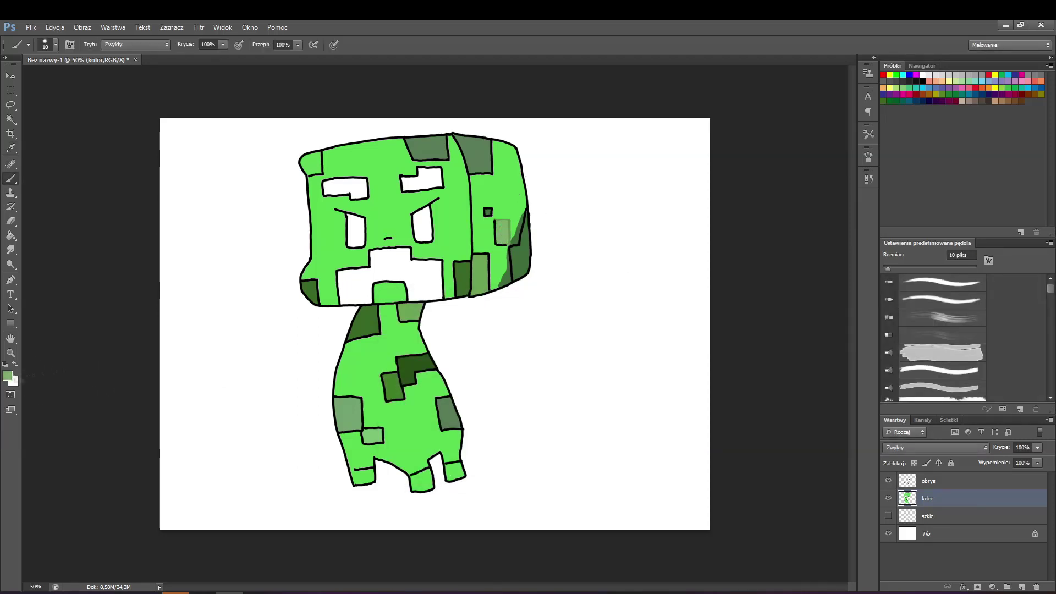
{"action": "left_click", "coordinate": [9, 376]}
{"action": "left_click", "coordinate": [356, 360]}
{"action": "left_click", "coordinate": [451, 356]}
{"action": "left_click", "coordinate": [641, 317]}
{"action": "right_click", "coordinate": [438, 178]}
{"action": "left_click_drag", "start_coordinate": [439, 170], "coordinate": [448, 201]}
{"action": "mouse_move", "coordinate": [438, 173]}
{"action": "left_mouse_down"}
{"action": "mouse_move", "coordinate": [405, 188]}
{"action": "mouse_move", "coordinate": [425, 171]}
{"action": "left_mouse_up"}
Choose a slightly darker green, paint the other eyebrow and add a stroke along its inner edge
{"action": "left_click", "coordinate": [8, 376]}
{"action": "left_click", "coordinate": [453, 374]}
{"action": "left_click", "coordinate": [644, 317]}
{"action": "mouse_move", "coordinate": [363, 185]}
{"action": "left_mouse_down"}
{"action": "mouse_move", "coordinate": [362, 194]}
{"action": "mouse_move", "coordinate": [333, 189]}
{"action": "mouse_move", "coordinate": [362, 180]}
{"action": "left_mouse_up"}
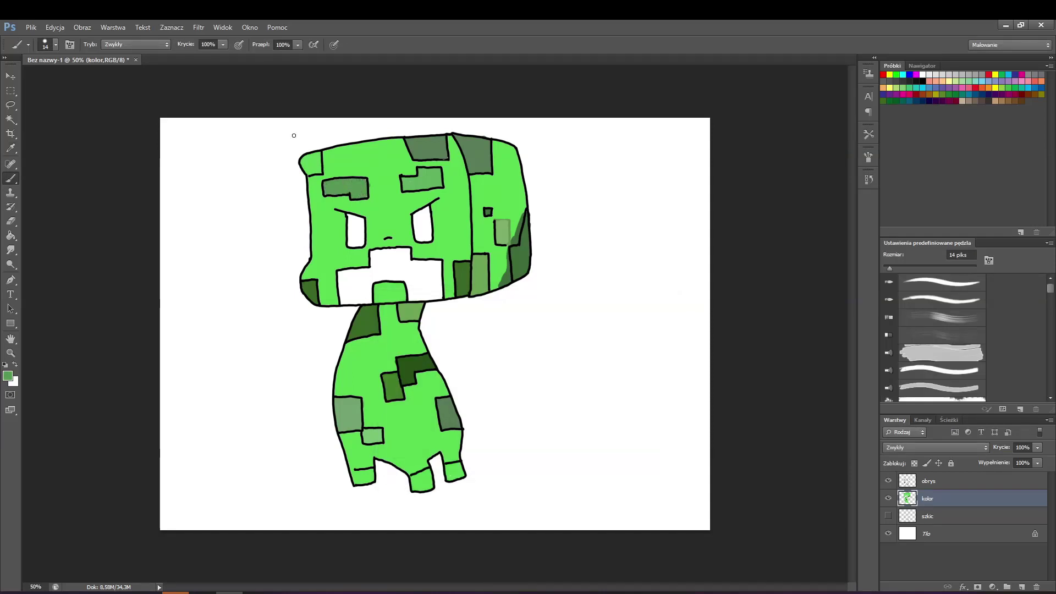
{"action": "left_click", "coordinate": [58, 29]}
{"action": "left_click", "coordinate": [69, 39]}
{"action": "left_click_drag", "start_coordinate": [370, 180], "coordinate": [370, 197]}
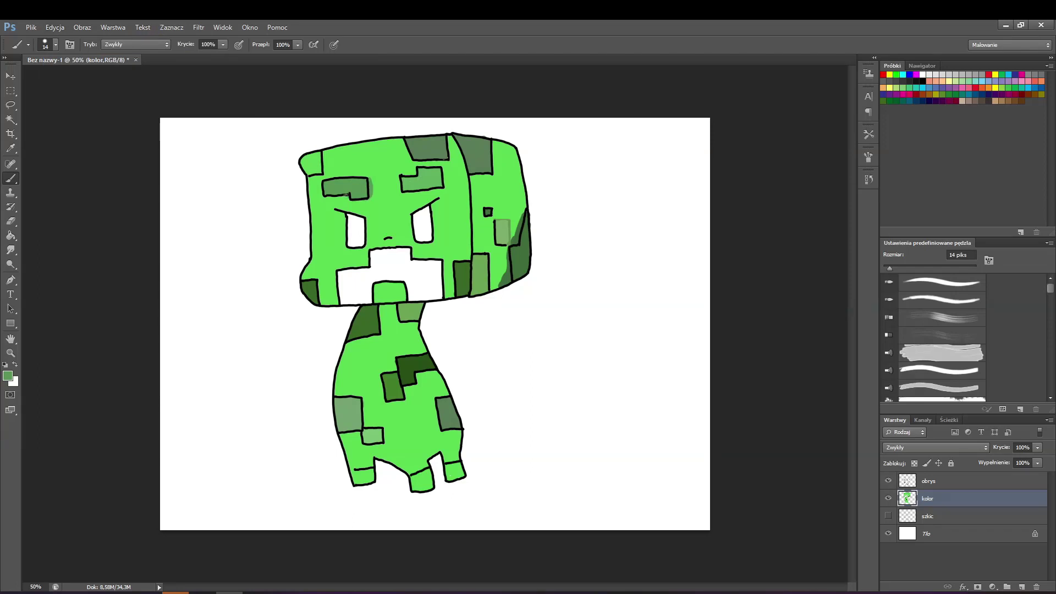
Try a brown fill on part of the mouth with a 31 px brush
{"action": "key", "text": "i"}
{"action": "left_click", "coordinate": [8, 376]}
{"action": "mouse_move", "coordinate": [436, 375]}
{"action": "left_mouse_down"}
{"action": "mouse_move", "coordinate": [431, 396]}
{"action": "mouse_move", "coordinate": [409, 378]}
{"action": "mouse_move", "coordinate": [419, 397]}
{"action": "mouse_move", "coordinate": [422, 368]}
{"action": "mouse_move", "coordinate": [432, 374]}
{"action": "left_mouse_up"}
{"action": "left_click", "coordinate": [541, 450]}
{"action": "left_click", "coordinate": [648, 315]}
{"action": "left_click_drag", "start_coordinate": [431, 275], "coordinate": [470, 302]}
{"action": "right_click", "coordinate": [444, 273]}
{"action": "mouse_move", "coordinate": [425, 275]}
{"action": "left_mouse_down"}
{"action": "mouse_move", "coordinate": [416, 291]}
{"action": "mouse_move", "coordinate": [434, 289]}
{"action": "mouse_move", "coordinate": [425, 296]}
{"action": "left_mouse_up"}
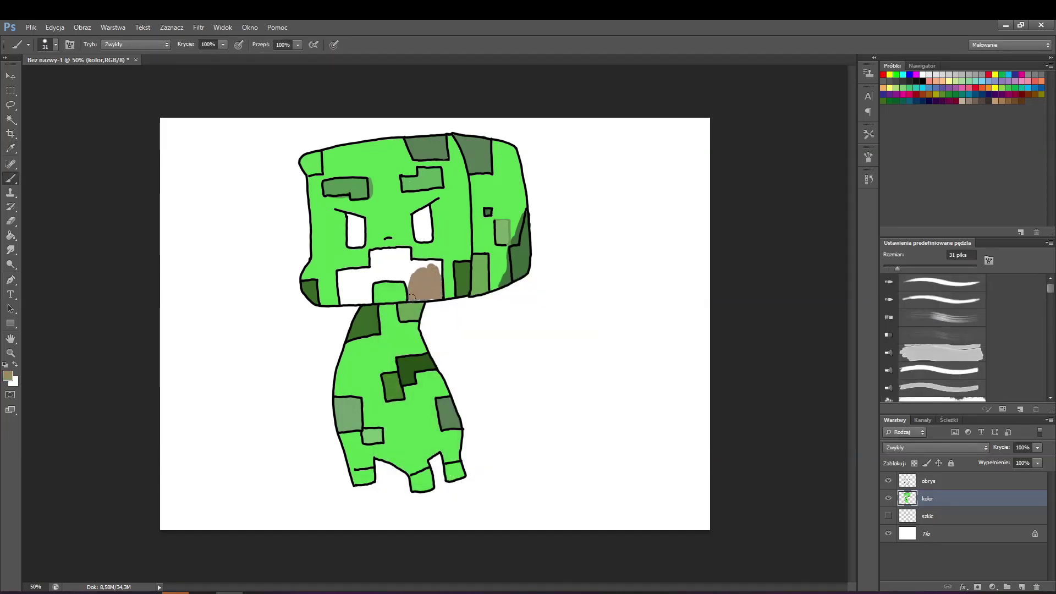
Paint the whole mouth, trying colour 415833 before choosing the greyish green 55674a
{"action": "left_click", "coordinate": [7, 378]}
{"action": "mouse_move", "coordinate": [541, 419]}
{"action": "left_mouse_down"}
{"action": "mouse_move", "coordinate": [453, 428]}
{"action": "mouse_move", "coordinate": [446, 415]}
{"action": "left_mouse_up"}
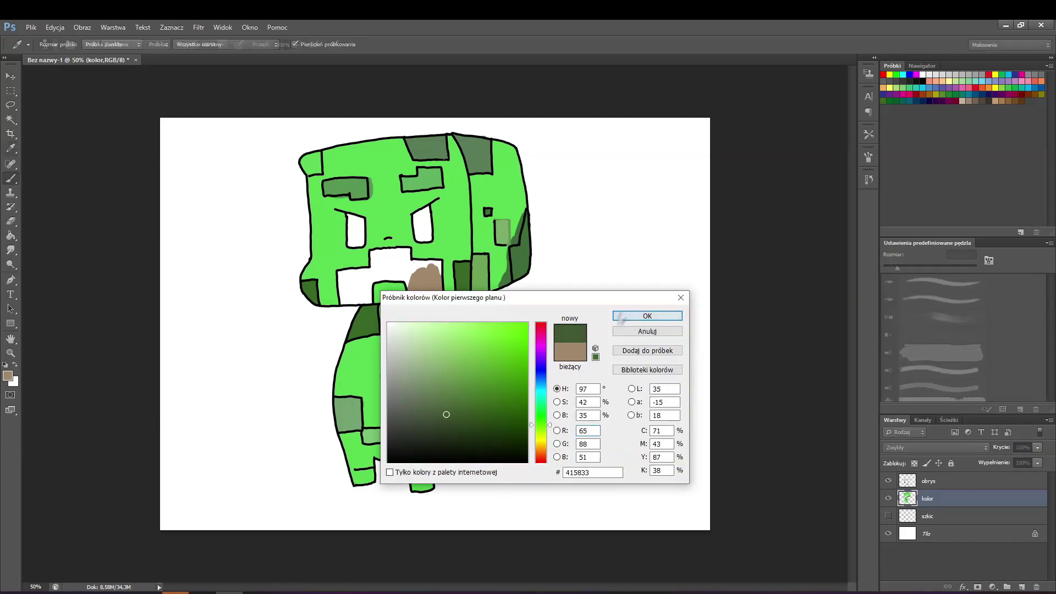
{"action": "left_click", "coordinate": [621, 317]}
{"action": "mouse_move", "coordinate": [419, 273]}
{"action": "left_mouse_down"}
{"action": "mouse_move", "coordinate": [446, 414]}
{"action": "mouse_move", "coordinate": [427, 406]}
{"action": "mouse_move", "coordinate": [421, 292]}
{"action": "mouse_move", "coordinate": [436, 283]}
{"action": "mouse_move", "coordinate": [379, 276]}
{"action": "mouse_move", "coordinate": [343, 301]}
{"action": "mouse_move", "coordinate": [342, 278]}
{"action": "mouse_move", "coordinate": [359, 289]}
{"action": "mouse_move", "coordinate": [389, 267]}
{"action": "mouse_move", "coordinate": [359, 273]}
{"action": "mouse_move", "coordinate": [374, 254]}
{"action": "mouse_move", "coordinate": [406, 251]}
{"action": "mouse_move", "coordinate": [391, 267]}
{"action": "mouse_move", "coordinate": [419, 264]}
{"action": "mouse_move", "coordinate": [439, 278]}
{"action": "left_mouse_up"}
{"action": "left_click", "coordinate": [8, 376]}
{"action": "left_click", "coordinate": [432, 404]}
{"action": "left_click", "coordinate": [633, 316]}
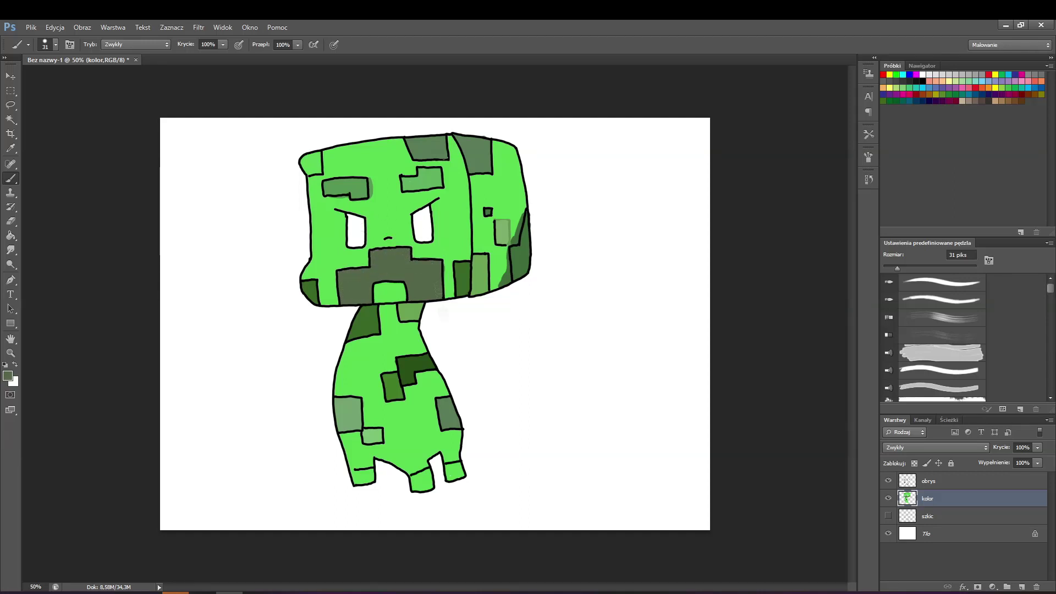
Sample the head's bright green and try the muted green 5eab5a as the painting colour
{"action": "left_click", "coordinate": [8, 376]}
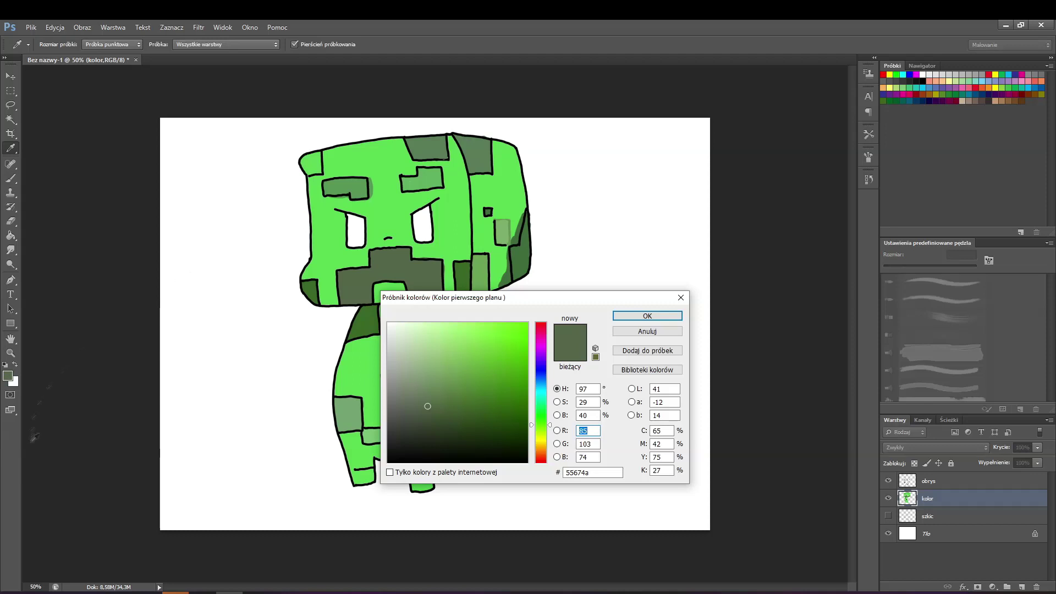
{"action": "left_click", "coordinate": [460, 246]}
{"action": "key", "text": "Return"}
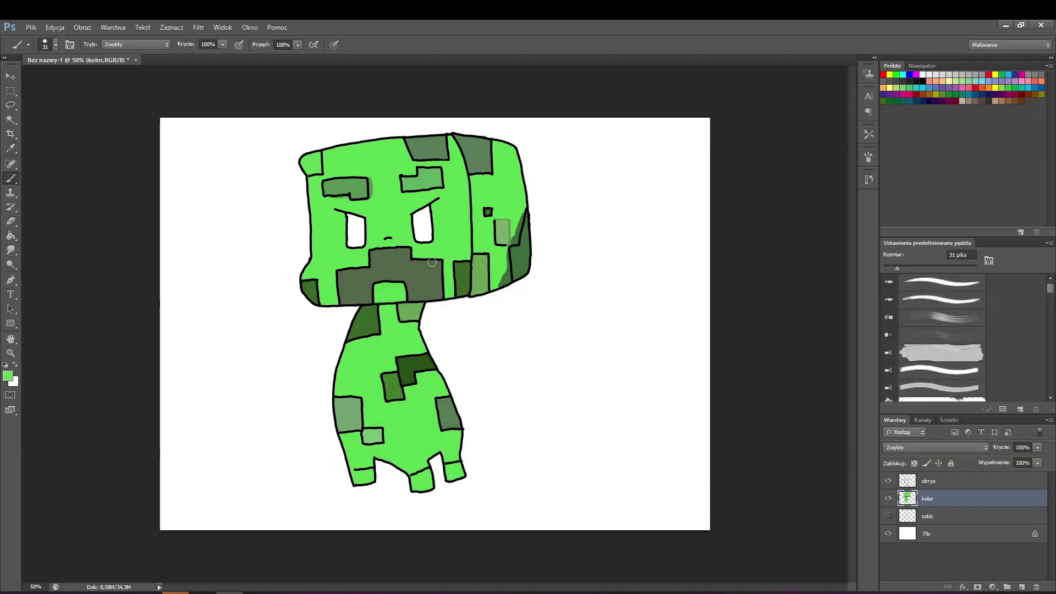
{"action": "left_click", "coordinate": [8, 376]}
{"action": "left_click_drag", "start_coordinate": [469, 367], "coordinate": [453, 369]}
{"action": "left_click", "coordinate": [635, 316]}
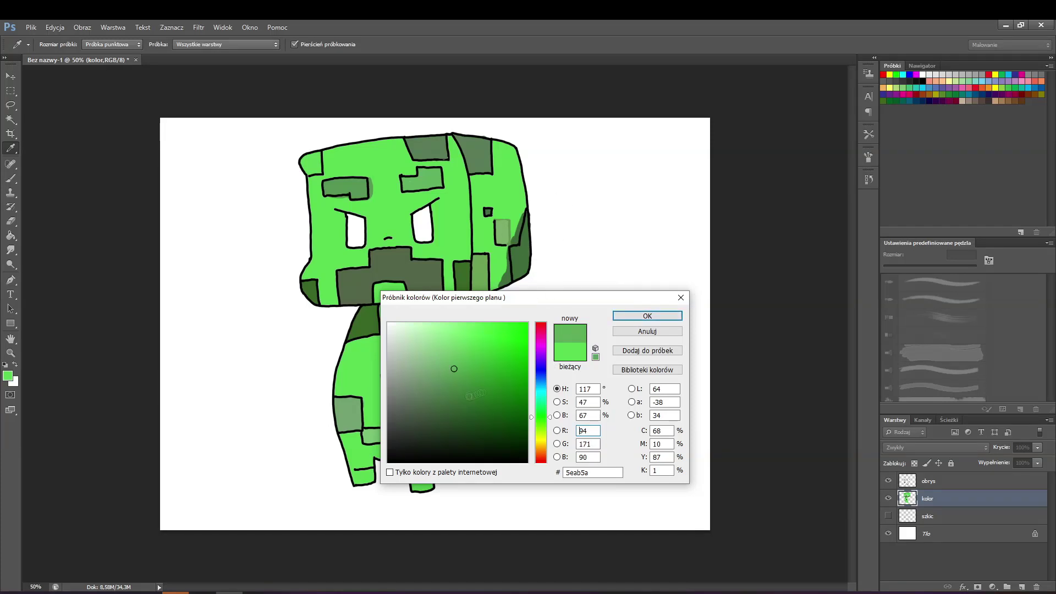
With a 10 px brush and colour 5ba471, paint small patches below the head's upper dark patches and above one eyebrow
{"action": "left_click", "coordinate": [8, 376]}
{"action": "left_click", "coordinate": [456, 367]}
{"action": "left_click", "coordinate": [646, 316]}
{"action": "right_click", "coordinate": [452, 180]}
{"action": "left_click", "coordinate": [473, 204]}
{"action": "left_click", "coordinate": [770, 104]}
{"action": "mouse_move", "coordinate": [446, 161]}
{"action": "left_mouse_down"}
{"action": "mouse_move", "coordinate": [456, 174]}
{"action": "mouse_move", "coordinate": [452, 137]}
{"action": "left_mouse_up"}
{"action": "mouse_move", "coordinate": [492, 165]}
{"action": "left_mouse_down"}
{"action": "mouse_move", "coordinate": [500, 182]}
{"action": "mouse_move", "coordinate": [501, 174]}
{"action": "left_mouse_up"}
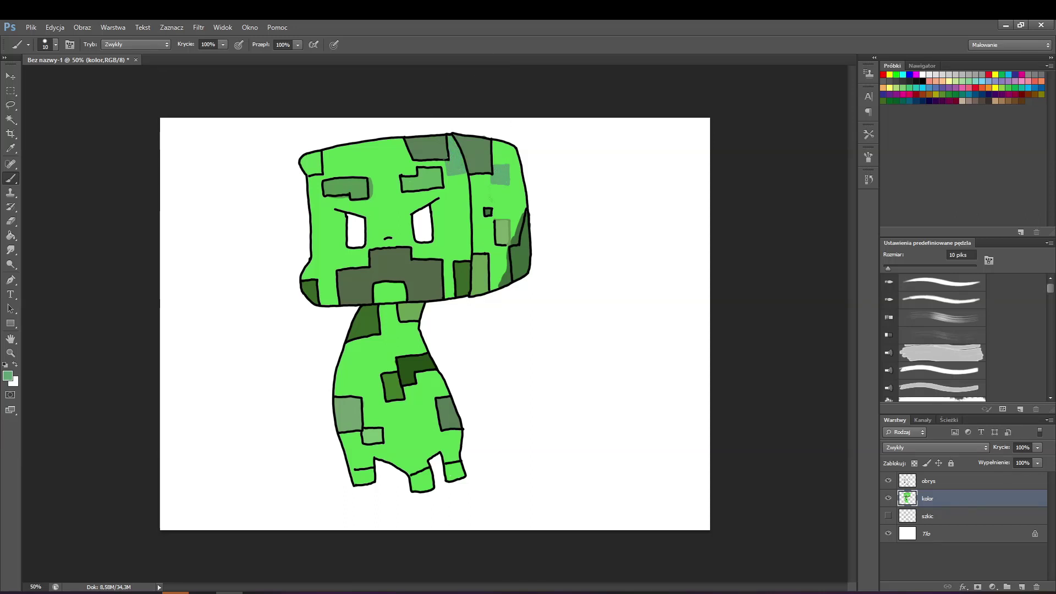
{"action": "mouse_move", "coordinate": [357, 174]}
{"action": "left_mouse_down"}
{"action": "mouse_move", "coordinate": [376, 168]}
{"action": "mouse_move", "coordinate": [361, 170]}
{"action": "left_mouse_up"}
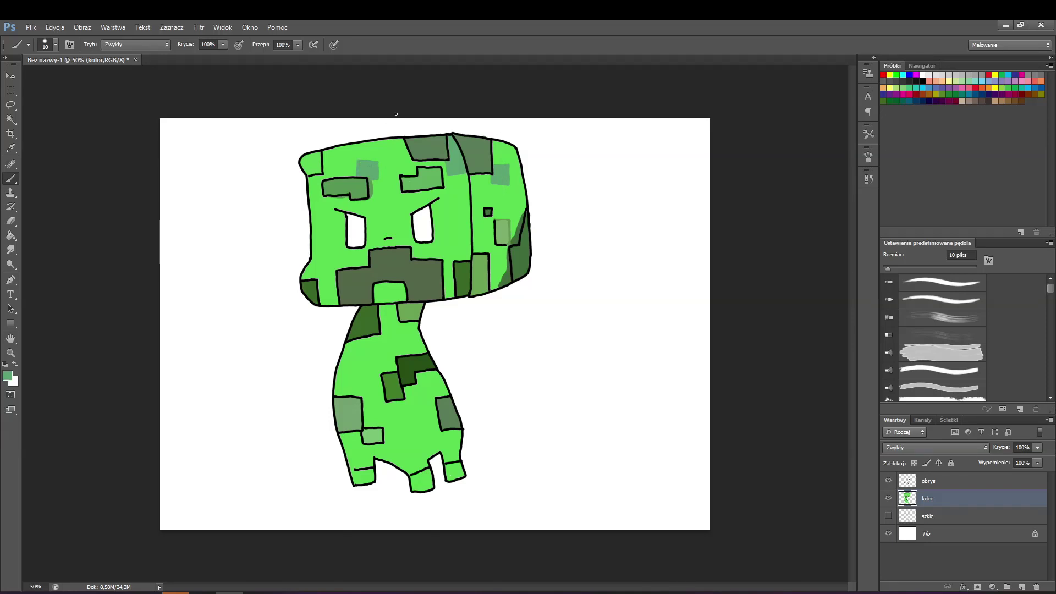
Choose a darker green at 65% brush opacity and shade the head's outer side edge and the front's upper edge
{"action": "left_click", "coordinate": [8, 375]}
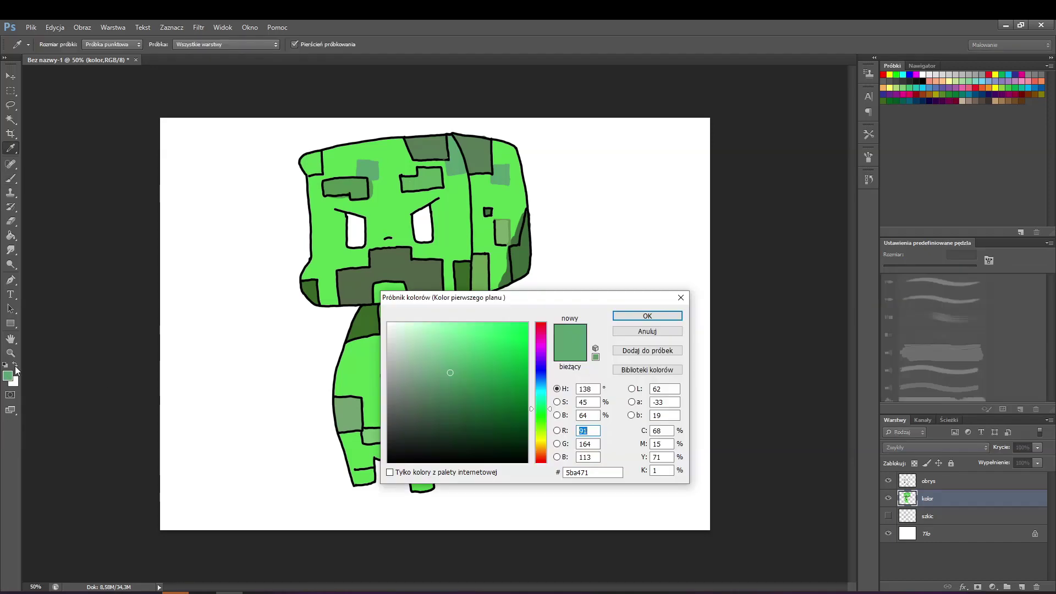
{"action": "left_click", "coordinate": [632, 316]}
{"action": "left_click", "coordinate": [224, 45]}
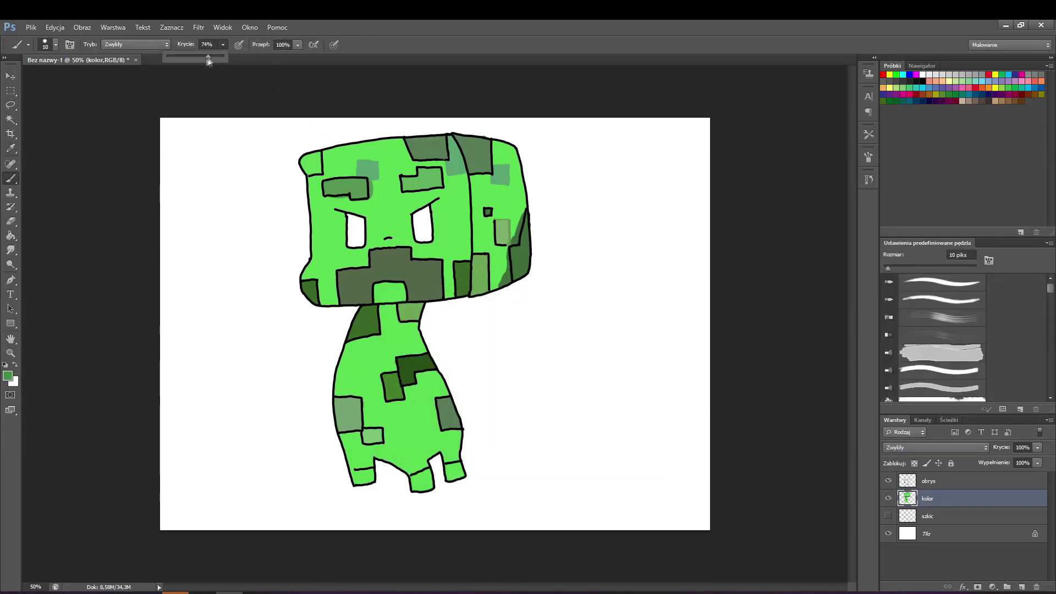
{"action": "left_click_drag", "start_coordinate": [208, 62], "coordinate": [203, 62]}
{"action": "right_click", "coordinate": [380, 180]}
{"action": "left_click_drag", "start_coordinate": [395, 212], "coordinate": [399, 213]}
{"action": "mouse_move", "coordinate": [521, 196]}
{"action": "left_mouse_down"}
{"action": "mouse_move", "coordinate": [520, 214]}
{"action": "mouse_move", "coordinate": [520, 165]}
{"action": "mouse_move", "coordinate": [503, 146]}
{"action": "mouse_move", "coordinate": [512, 151]}
{"action": "left_mouse_up"}
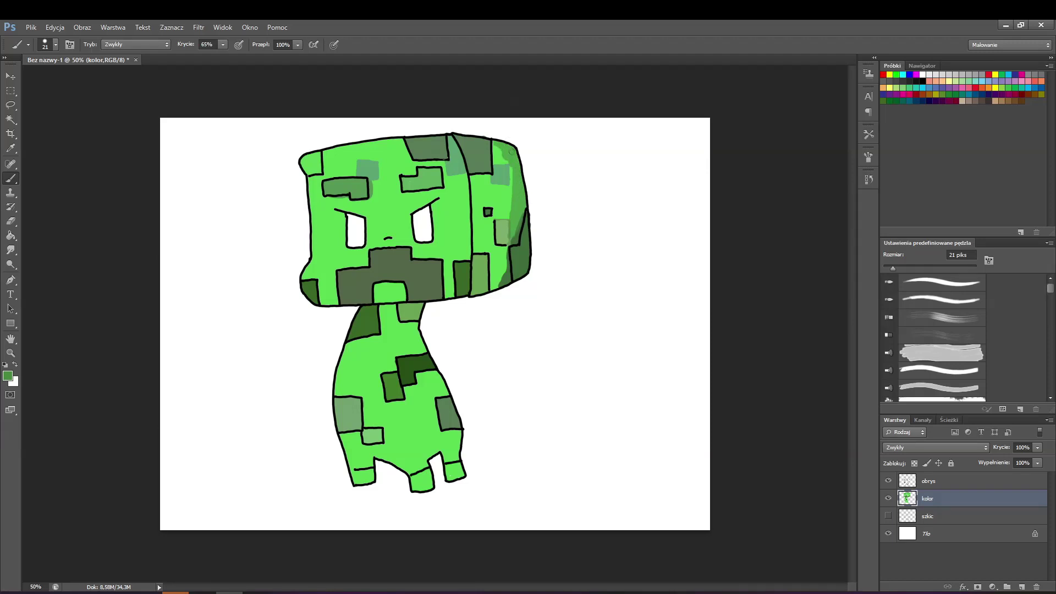
{"action": "right_click", "coordinate": [410, 143]}
{"action": "left_click_drag", "start_coordinate": [429, 180], "coordinate": [422, 179]}
{"action": "left_click_drag", "start_coordinate": [405, 144], "coordinate": [390, 139]}
Set the brush to 15 px and shade the body's side edges, legs and the front face's outer edge
{"action": "right_click", "coordinate": [435, 223]}
{"action": "type", "text": "15"}
{"action": "key", "text": "Return"}
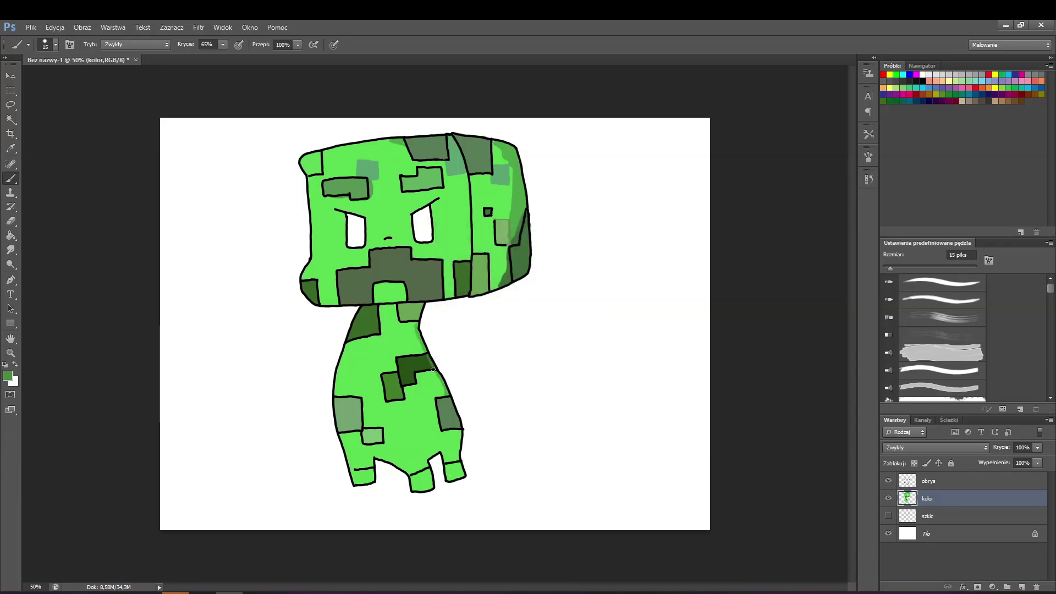
{"action": "mouse_move", "coordinate": [459, 433]}
{"action": "left_mouse_down"}
{"action": "mouse_move", "coordinate": [391, 459]}
{"action": "mouse_move", "coordinate": [421, 481]}
{"action": "mouse_move", "coordinate": [422, 459]}
{"action": "mouse_move", "coordinate": [405, 457]}
{"action": "mouse_move", "coordinate": [426, 445]}
{"action": "mouse_move", "coordinate": [454, 454]}
{"action": "mouse_move", "coordinate": [454, 471]}
{"action": "mouse_move", "coordinate": [447, 442]}
{"action": "left_mouse_up"}
{"action": "mouse_move", "coordinate": [335, 392]}
{"action": "left_mouse_down"}
{"action": "mouse_move", "coordinate": [373, 422]}
{"action": "mouse_move", "coordinate": [347, 454]}
{"action": "mouse_move", "coordinate": [357, 437]}
{"action": "mouse_move", "coordinate": [345, 442]}
{"action": "left_mouse_up"}
{"action": "mouse_move", "coordinate": [313, 179]}
{"action": "left_mouse_down"}
{"action": "mouse_move", "coordinate": [314, 194]}
{"action": "mouse_move", "coordinate": [319, 180]}
{"action": "left_mouse_up"}
Choose a muted green and shade around the chest patches and inside the opening below the mouth
{"action": "left_click", "coordinate": [8, 375]}
{"action": "left_click", "coordinate": [434, 384]}
{"action": "left_click", "coordinate": [646, 315]}
{"action": "mouse_move", "coordinate": [382, 398]}
{"action": "left_mouse_down"}
{"action": "mouse_move", "coordinate": [388, 366]}
{"action": "mouse_move", "coordinate": [417, 335]}
{"action": "left_mouse_up"}
{"action": "left_click_drag", "start_coordinate": [379, 299], "coordinate": [402, 285]}
Shade the side and upper edges of the head's front face and the body's outer edge around its light patches
{"action": "mouse_move", "coordinate": [467, 176]}
{"action": "left_mouse_down"}
{"action": "mouse_move", "coordinate": [450, 293]}
{"action": "mouse_move", "coordinate": [464, 242]}
{"action": "left_mouse_up"}
{"action": "left_click_drag", "start_coordinate": [409, 161], "coordinate": [397, 156]}
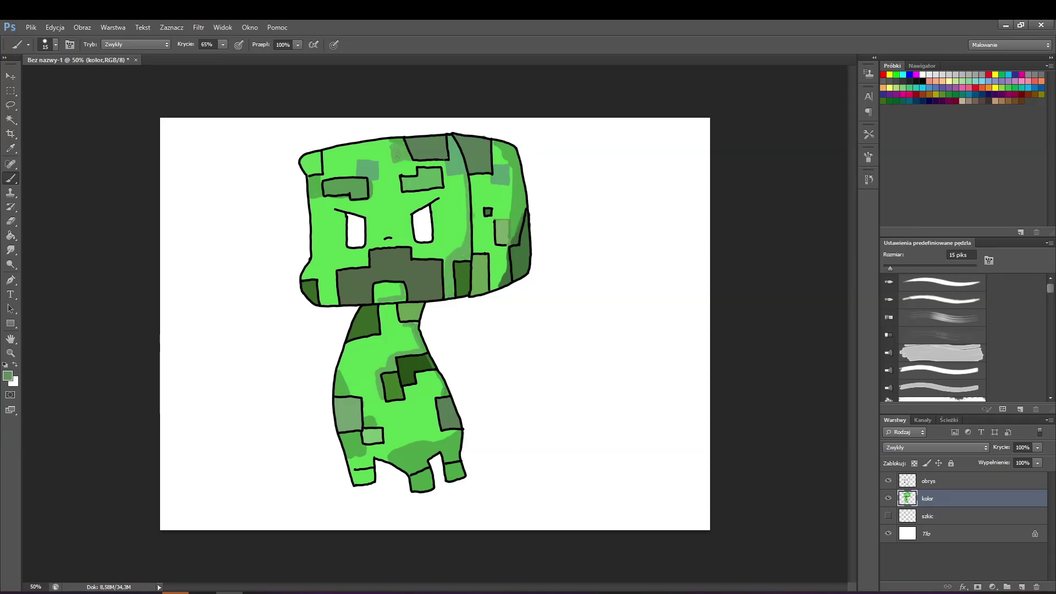
{"action": "left_click_drag", "start_coordinate": [327, 151], "coordinate": [317, 256]}
{"action": "left_click_drag", "start_coordinate": [341, 366], "coordinate": [344, 396]}
{"action": "mouse_move", "coordinate": [367, 449]}
{"action": "left_mouse_down"}
{"action": "mouse_move", "coordinate": [355, 466]}
{"action": "mouse_move", "coordinate": [371, 454]}
{"action": "left_mouse_up"}
Choose a darker greyish green and shade along the edge between the head's two faces and beside the mossy side patch
{"action": "left_click", "coordinate": [8, 376]}
{"action": "mouse_move", "coordinate": [433, 358]}
{"action": "left_mouse_down"}
{"action": "mouse_move", "coordinate": [467, 380]}
{"action": "mouse_move", "coordinate": [435, 389]}
{"action": "left_mouse_up"}
{"action": "left_click", "coordinate": [619, 315]}
{"action": "mouse_move", "coordinate": [463, 179]}
{"action": "left_mouse_down"}
{"action": "mouse_move", "coordinate": [467, 235]}
{"action": "mouse_move", "coordinate": [460, 217]}
{"action": "mouse_move", "coordinate": [461, 178]}
{"action": "mouse_move", "coordinate": [484, 246]}
{"action": "mouse_move", "coordinate": [478, 202]}
{"action": "left_mouse_up"}
{"action": "left_click_drag", "start_coordinate": [490, 254], "coordinate": [491, 286]}
Shade below the dark neck patch, around the body's dark greyish patch and along the mouth's outer edge
{"action": "left_click_drag", "start_coordinate": [384, 306], "coordinate": [371, 345]}
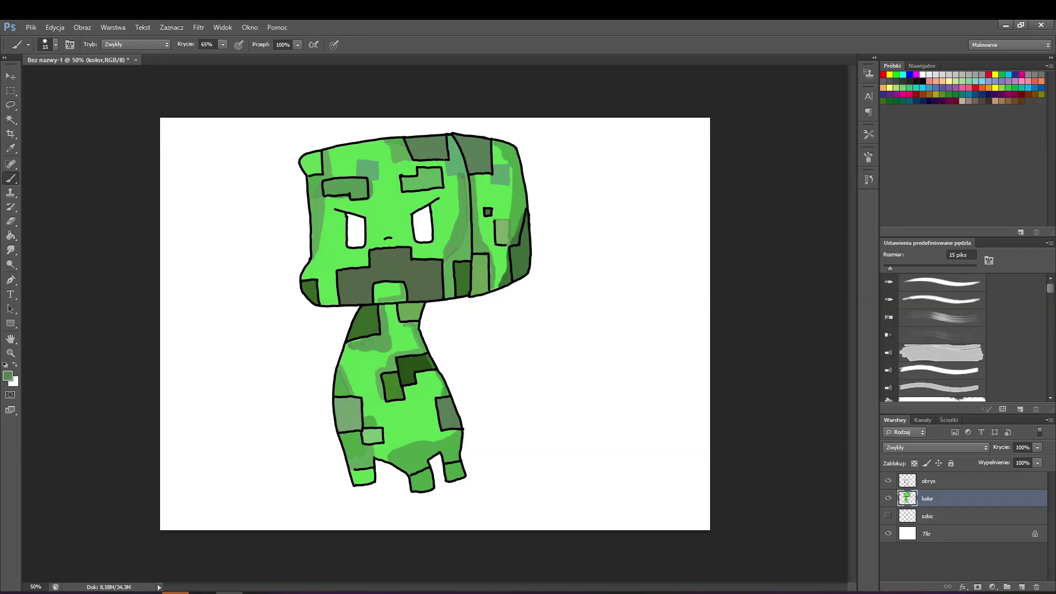
{"action": "mouse_move", "coordinate": [434, 431]}
{"action": "left_mouse_down"}
{"action": "mouse_move", "coordinate": [415, 399]}
{"action": "mouse_move", "coordinate": [419, 376]}
{"action": "mouse_move", "coordinate": [447, 395]}
{"action": "mouse_move", "coordinate": [432, 426]}
{"action": "mouse_move", "coordinate": [427, 380]}
{"action": "left_mouse_up"}
{"action": "left_click_drag", "start_coordinate": [365, 252], "coordinate": [323, 303]}
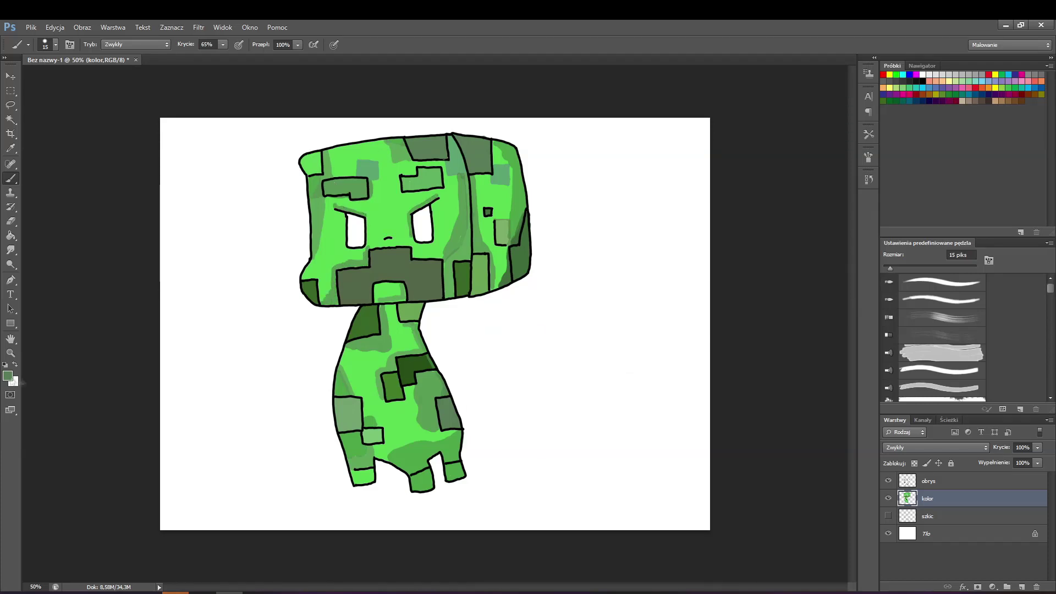
Choose a pale green and add highlights to the forehead, the head's side face and the body
{"action": "left_click", "coordinate": [7, 375]}
{"action": "left_click", "coordinate": [455, 351]}
{"action": "left_click", "coordinate": [637, 316]}
{"action": "left_click", "coordinate": [8, 375]}
{"action": "left_click", "coordinate": [440, 338]}
{"action": "left_click", "coordinate": [644, 316]}
{"action": "mouse_move", "coordinate": [397, 188]}
{"action": "left_mouse_down"}
{"action": "mouse_move", "coordinate": [413, 166]}
{"action": "mouse_move", "coordinate": [332, 162]}
{"action": "left_mouse_up"}
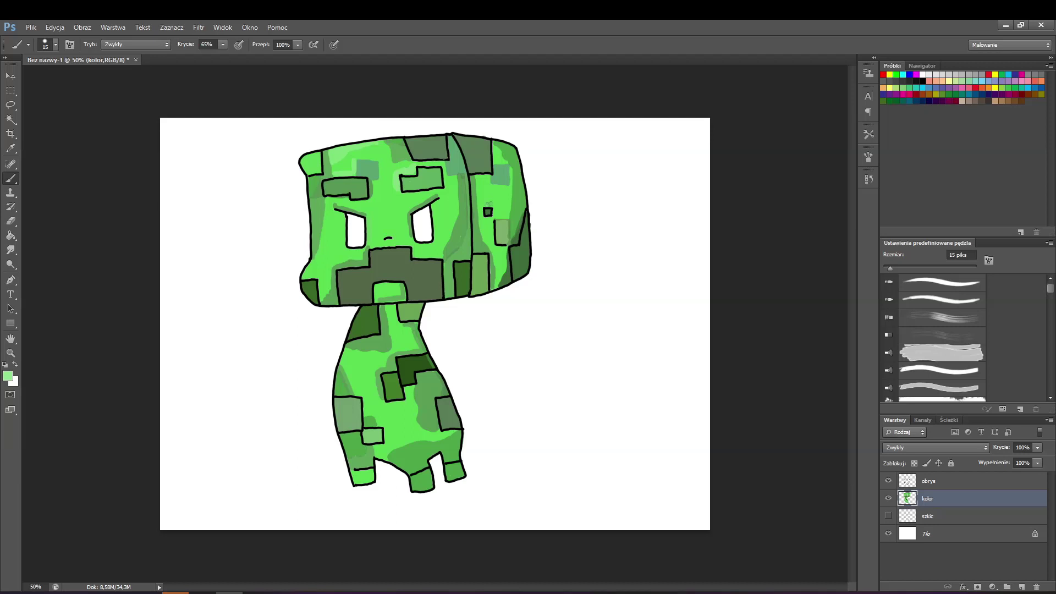
{"action": "left_click_drag", "start_coordinate": [502, 189], "coordinate": [496, 204]}
{"action": "mouse_move", "coordinate": [366, 403]}
{"action": "left_mouse_down"}
{"action": "mouse_move", "coordinate": [376, 379]}
{"action": "mouse_move", "coordinate": [367, 415]}
{"action": "left_mouse_up"}
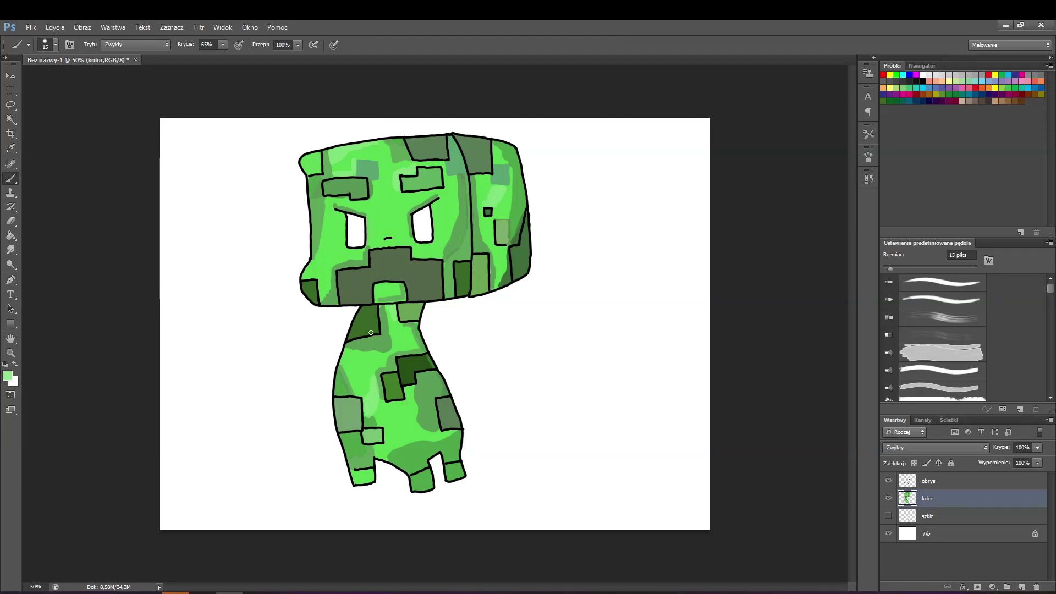
Sample the mouth colour, choose a lighter greyish green and highlight the mouth's half nearest the head's side face
{"action": "left_click", "coordinate": [8, 377]}
{"action": "left_click", "coordinate": [380, 275]}
{"action": "left_click_drag", "start_coordinate": [431, 410], "coordinate": [424, 388]}
{"action": "left_click", "coordinate": [640, 317]}
{"action": "key", "text": "b"}
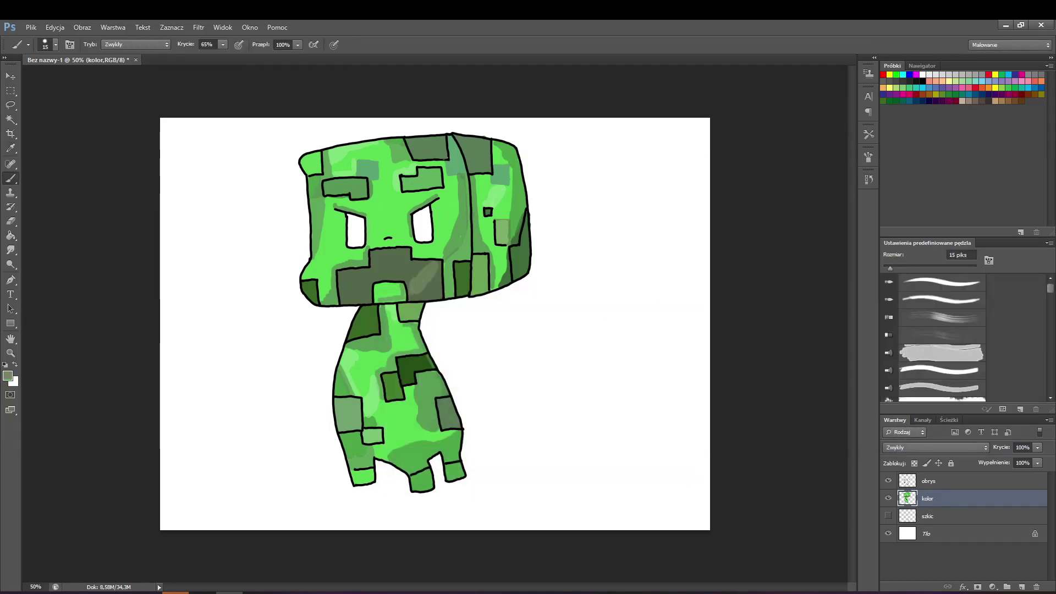
Choose the dark green 33402a and shade the mouth's outer edge opposite its highlight
{"action": "left_click", "coordinate": [7, 376]}
{"action": "left_click", "coordinate": [432, 431]}
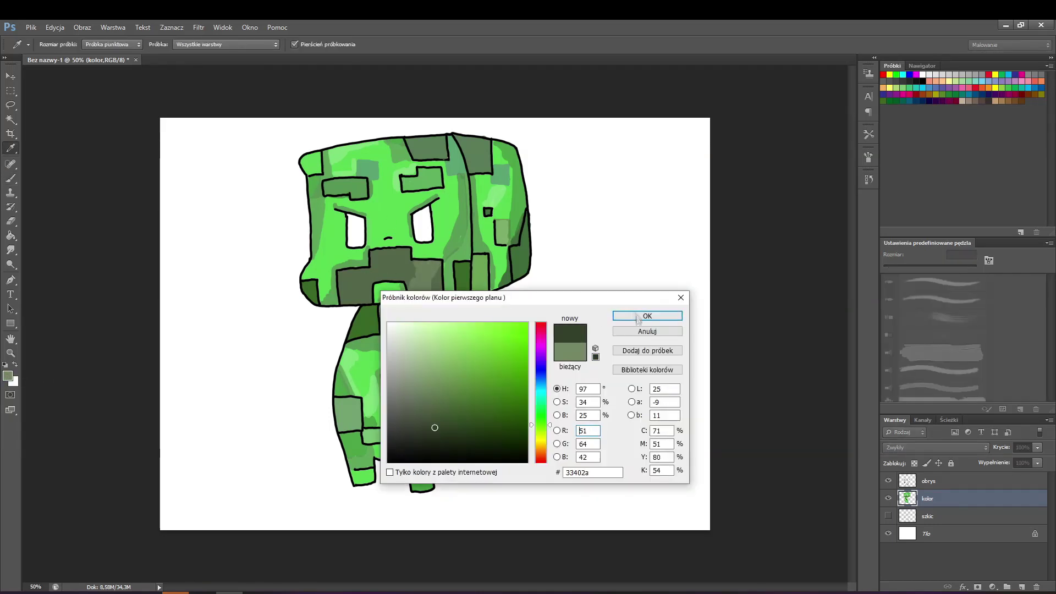
{"action": "left_click", "coordinate": [632, 314]}
{"action": "left_click_drag", "start_coordinate": [339, 277], "coordinate": [343, 300]}
Choose a medium greyish green and paint both eyes with it
{"action": "left_click", "coordinate": [8, 376]}
{"action": "left_click_drag", "start_coordinate": [427, 408], "coordinate": [436, 408]}
{"action": "left_click", "coordinate": [638, 315]}
{"action": "left_click", "coordinate": [8, 376]}
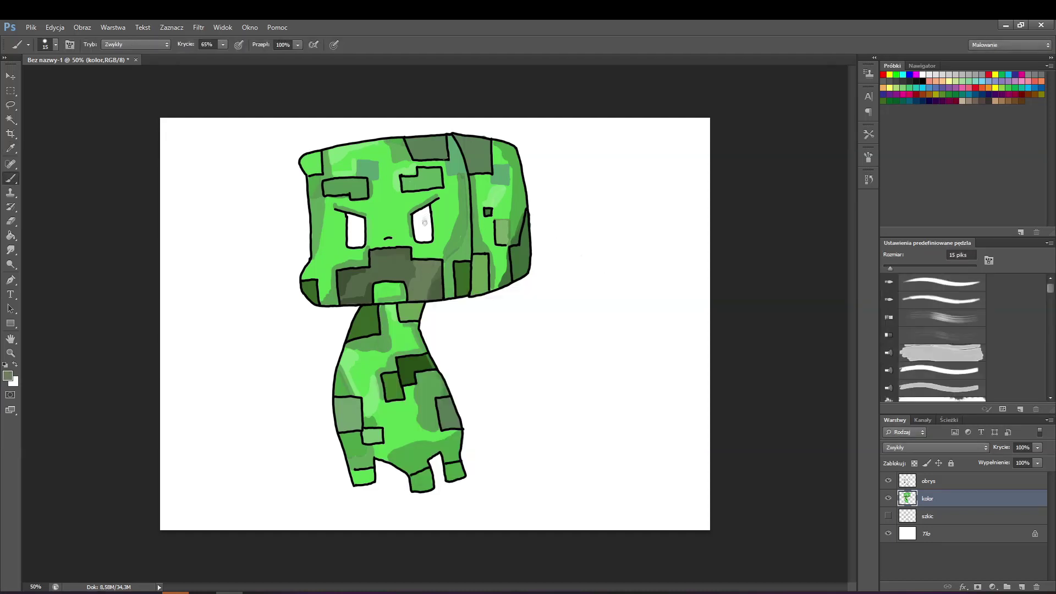
{"action": "mouse_move", "coordinate": [429, 211]}
{"action": "left_mouse_down"}
{"action": "mouse_move", "coordinate": [423, 239]}
{"action": "mouse_move", "coordinate": [415, 215]}
{"action": "mouse_move", "coordinate": [350, 248]}
{"action": "mouse_move", "coordinate": [355, 219]}
{"action": "mouse_move", "coordinate": [352, 248]}
{"action": "mouse_move", "coordinate": [357, 220]}
{"action": "mouse_move", "coordinate": [428, 235]}
{"action": "mouse_move", "coordinate": [420, 214]}
{"action": "mouse_move", "coordinate": [424, 238]}
{"action": "left_mouse_up"}
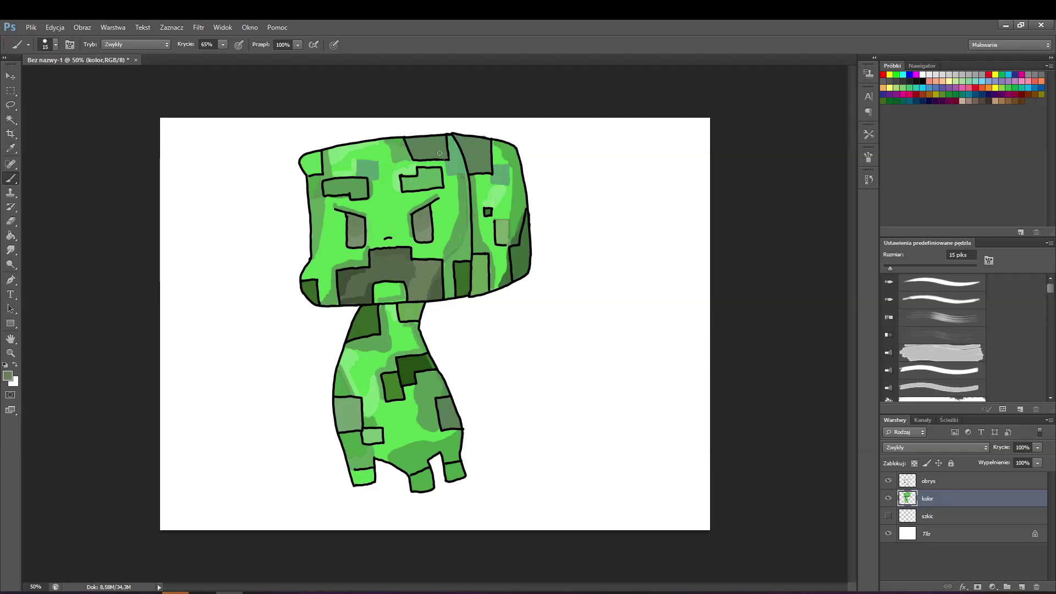
Add tonal strokes to the eyebrows, using colour 6eac6b on the outer one and 4f934c on the one near the side face
{"action": "left_click", "coordinate": [7, 379]}
{"action": "left_click", "coordinate": [348, 411]}
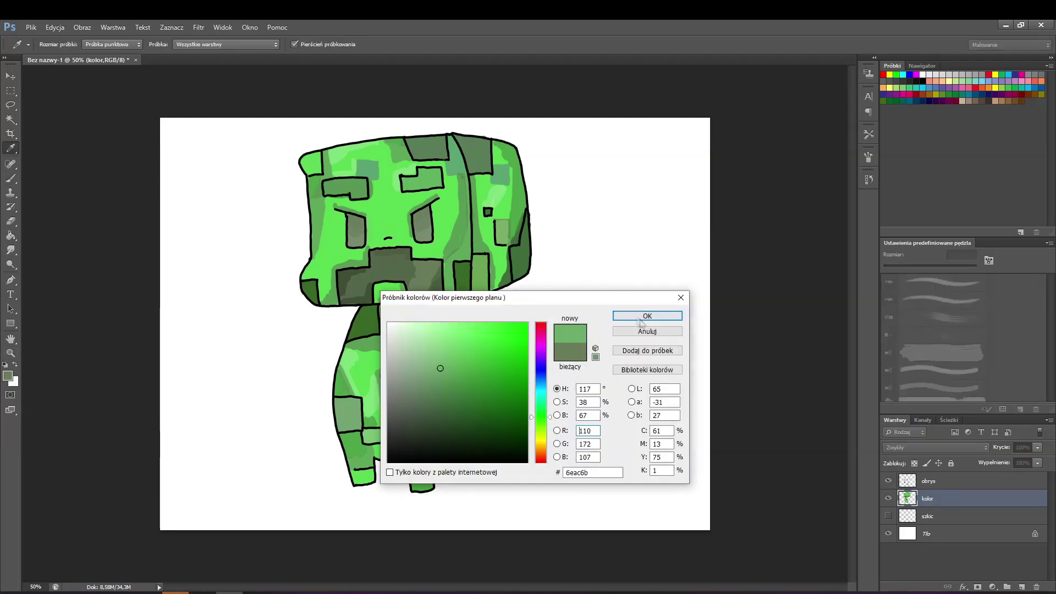
{"action": "left_click", "coordinate": [646, 316]}
{"action": "left_click_drag", "start_coordinate": [360, 182], "coordinate": [358, 191]}
{"action": "left_click", "coordinate": [7, 376]}
{"action": "left_click", "coordinate": [337, 189]}
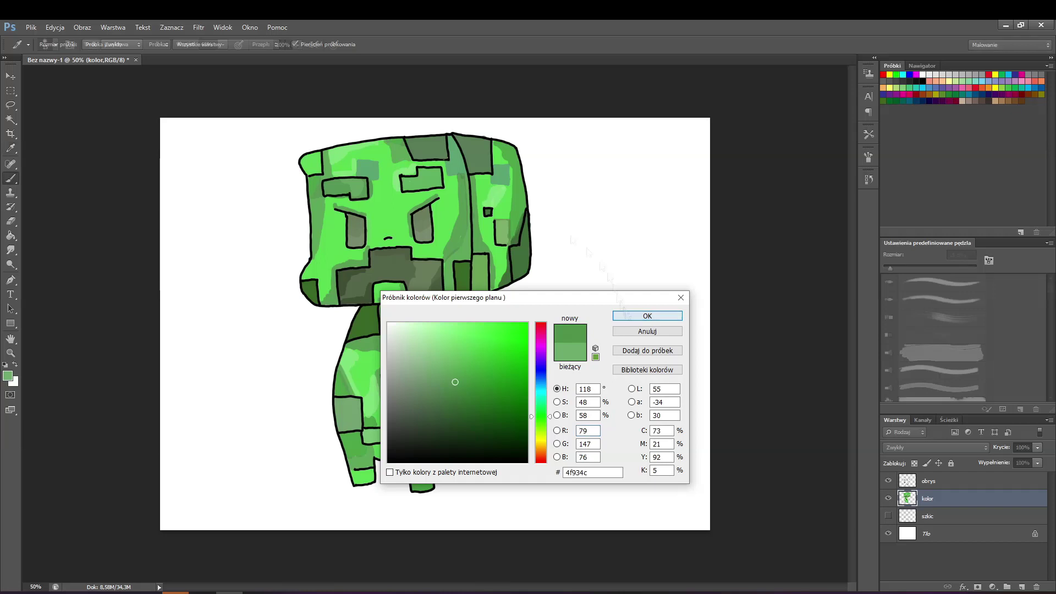
{"action": "left_click", "coordinate": [645, 317]}
{"action": "left_click_drag", "start_coordinate": [420, 171], "coordinate": [436, 172]}
Choose a light green and highlight the deep green patch at the lower outer edge of the head's side
{"action": "left_click", "coordinate": [8, 375]}
{"action": "left_click", "coordinate": [462, 346]}
{"action": "left_click", "coordinate": [632, 314]}
{"action": "left_click_drag", "start_coordinate": [525, 251], "coordinate": [518, 276]}
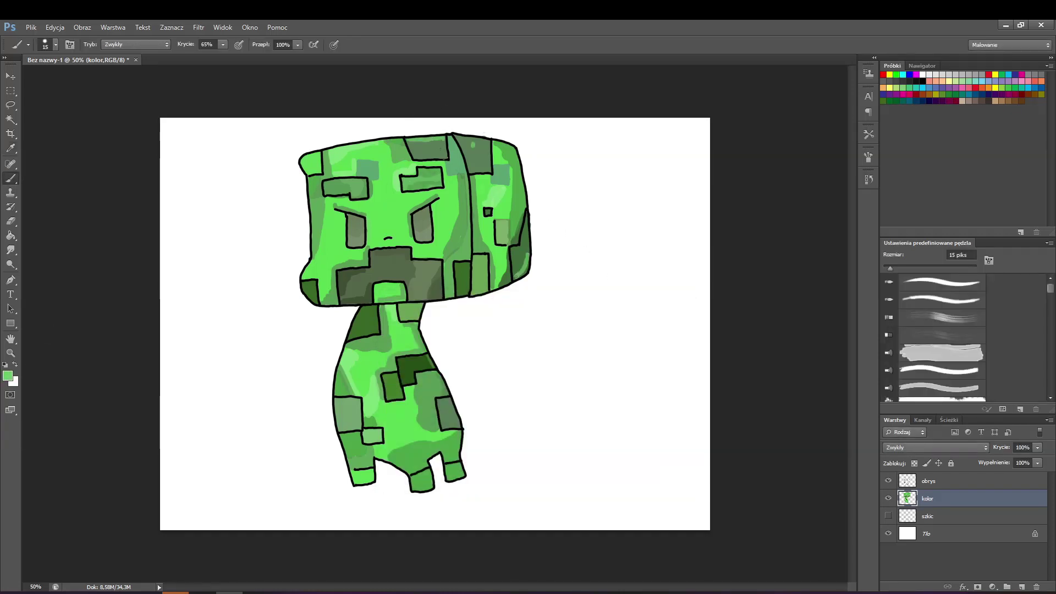
Highlight the patch on the body's edge and the darkest belly patch with light green, and choose grey-green 587c57
{"action": "left_click_drag", "start_coordinate": [452, 411], "coordinate": [458, 427]}
{"action": "left_click_drag", "start_coordinate": [412, 361], "coordinate": [418, 372]}
{"action": "left_click", "coordinate": [8, 376]}
{"action": "left_click", "coordinate": [479, 151]}
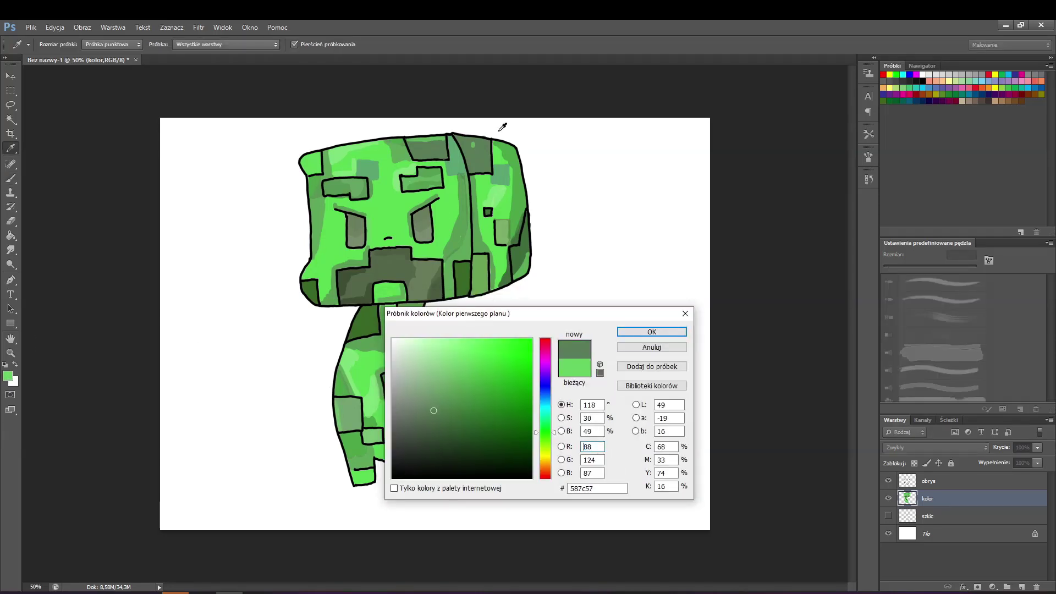
{"action": "key", "text": "Return"}
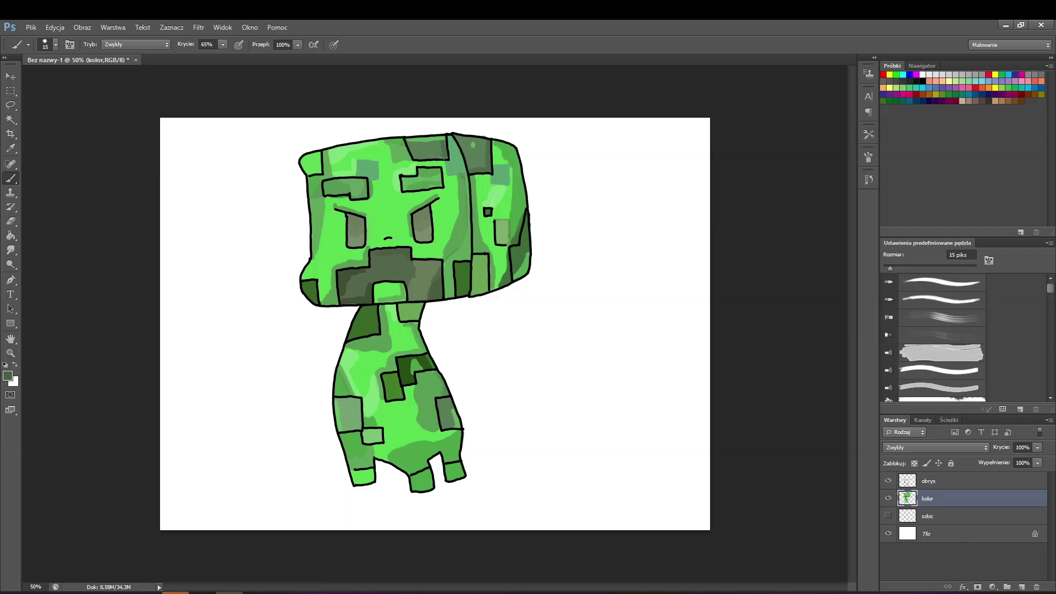
Tone the head's outer upper corner patch with light green and shade its outer lower corner patch with a deeper green
{"action": "left_click", "coordinate": [7, 375]}
{"action": "left_click", "coordinate": [337, 154]}
{"action": "left_click", "coordinate": [630, 333]}
{"action": "left_click_drag", "start_coordinate": [317, 155], "coordinate": [312, 169]}
{"action": "left_click", "coordinate": [8, 375]}
{"action": "left_click", "coordinate": [309, 288]}
{"action": "left_click", "coordinate": [630, 332]}
{"action": "mouse_move", "coordinate": [304, 278]}
{"action": "left_mouse_down"}
{"action": "mouse_move", "coordinate": [321, 302]}
{"action": "mouse_move", "coordinate": [304, 278]}
{"action": "left_mouse_up"}
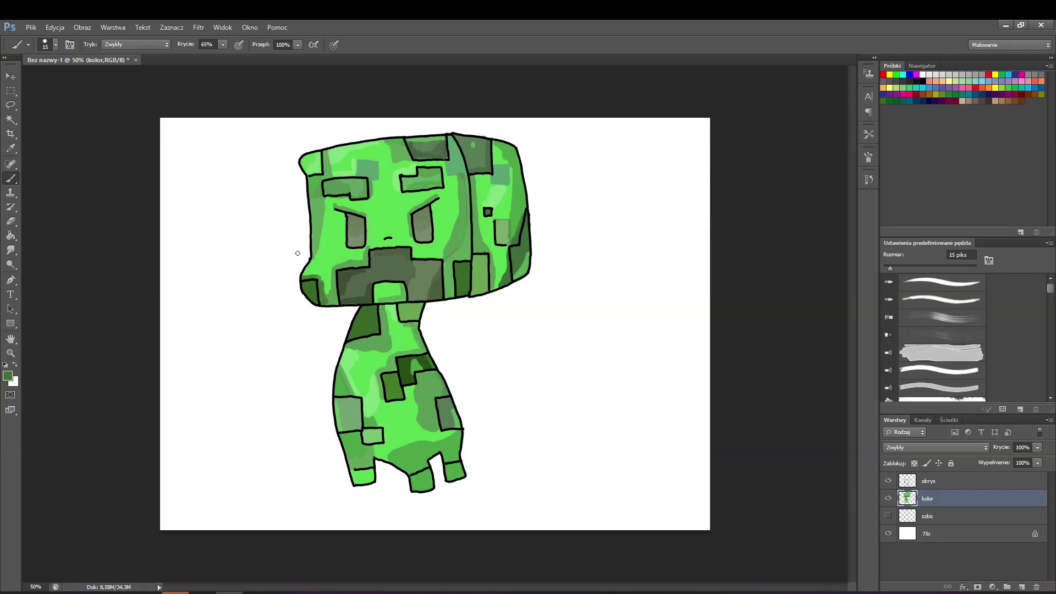
Choose a medium green and shade the face's lower edge beside the side face and the area beneath the small belly patch
{"action": "left_click", "coordinate": [8, 376]}
{"action": "key", "text": "Return"}
{"action": "left_click", "coordinate": [8, 375]}
{"action": "left_click", "coordinate": [478, 421]}
{"action": "left_click", "coordinate": [631, 333]}
{"action": "left_click_drag", "start_coordinate": [452, 267], "coordinate": [451, 296]}
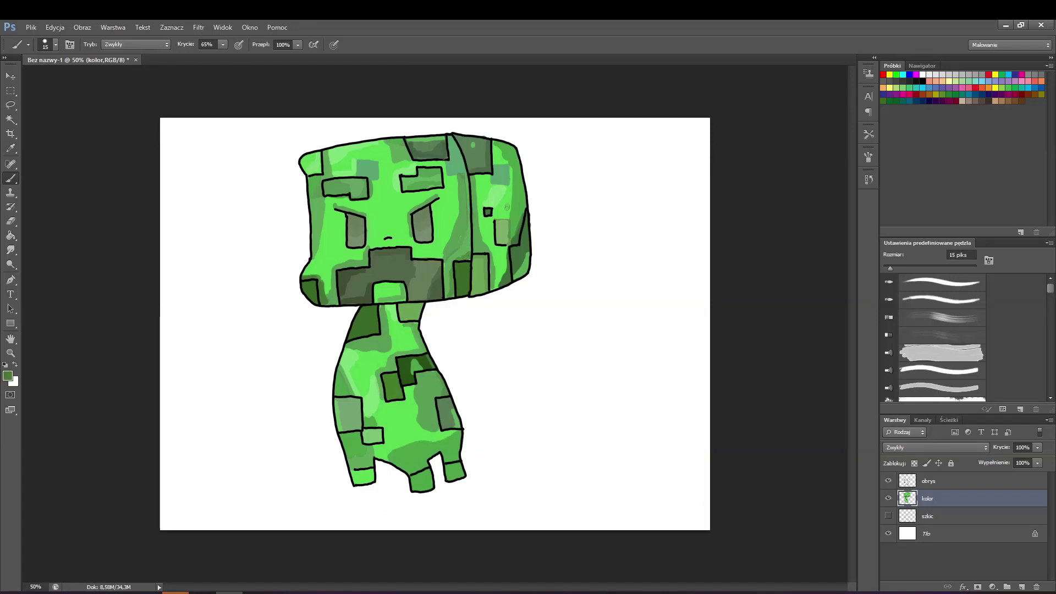
{"action": "left_click_drag", "start_coordinate": [407, 389], "coordinate": [390, 404]}
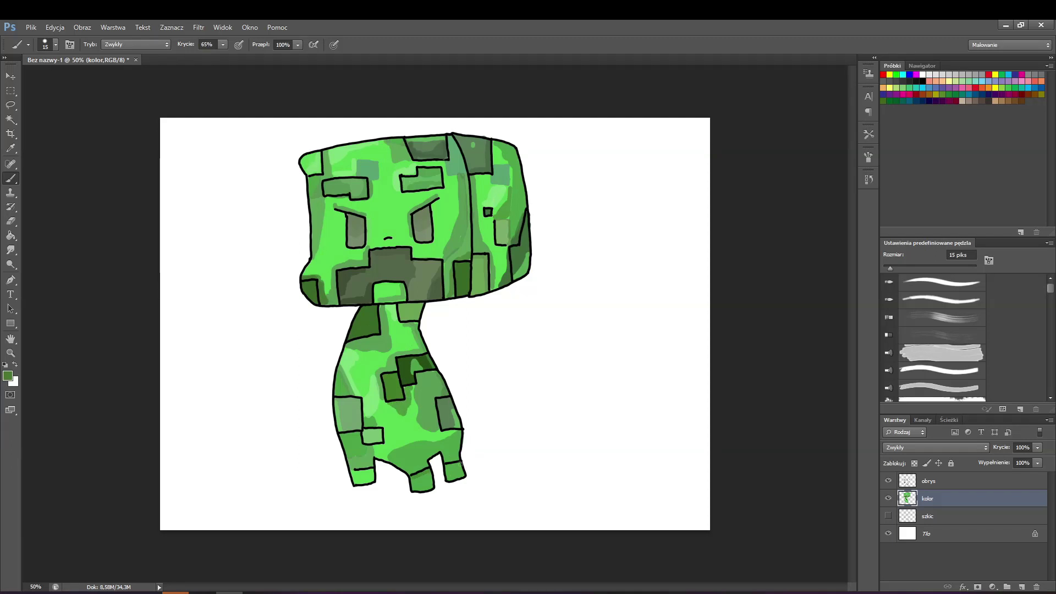
Sample the grey-green 73a271 from the body's outer patch as the paint colour
{"action": "left_click", "coordinate": [8, 376]}
{"action": "left_click", "coordinate": [352, 411]}
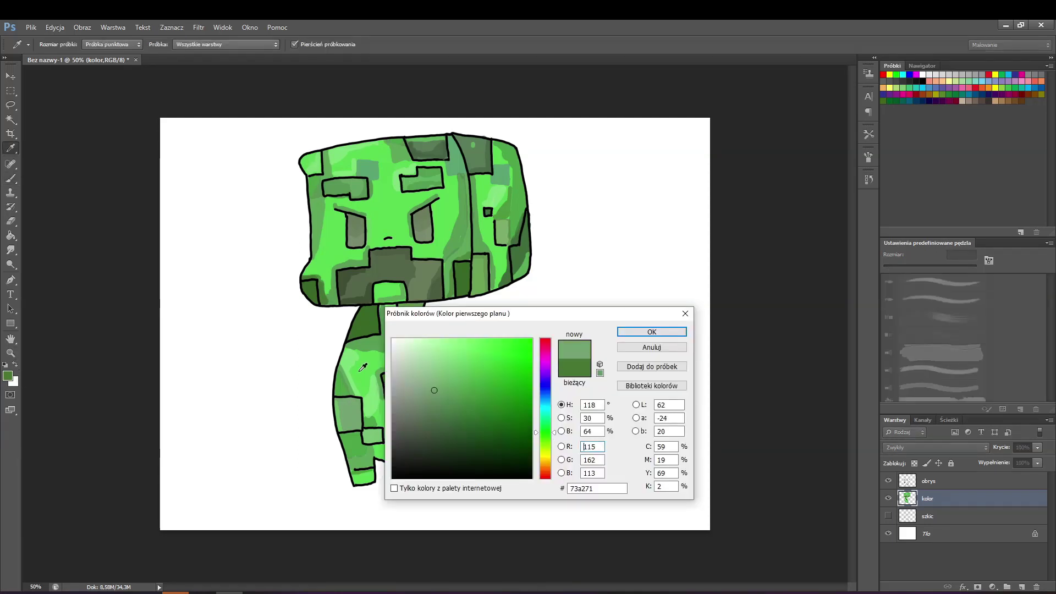
{"action": "key", "text": "Return"}
Choose black, set the brush size to 3 px and hatch the upper part of the outer eye
{"action": "left_click", "coordinate": [7, 375]}
{"action": "left_click_drag", "start_coordinate": [421, 421], "coordinate": [389, 479]}
{"action": "left_click", "coordinate": [651, 332]}
{"action": "right_click", "coordinate": [599, 328]}
{"action": "left_click_drag", "start_coordinate": [615, 355], "coordinate": [611, 354]}
{"action": "type", "text": "3"}
{"action": "key", "text": "Return"}
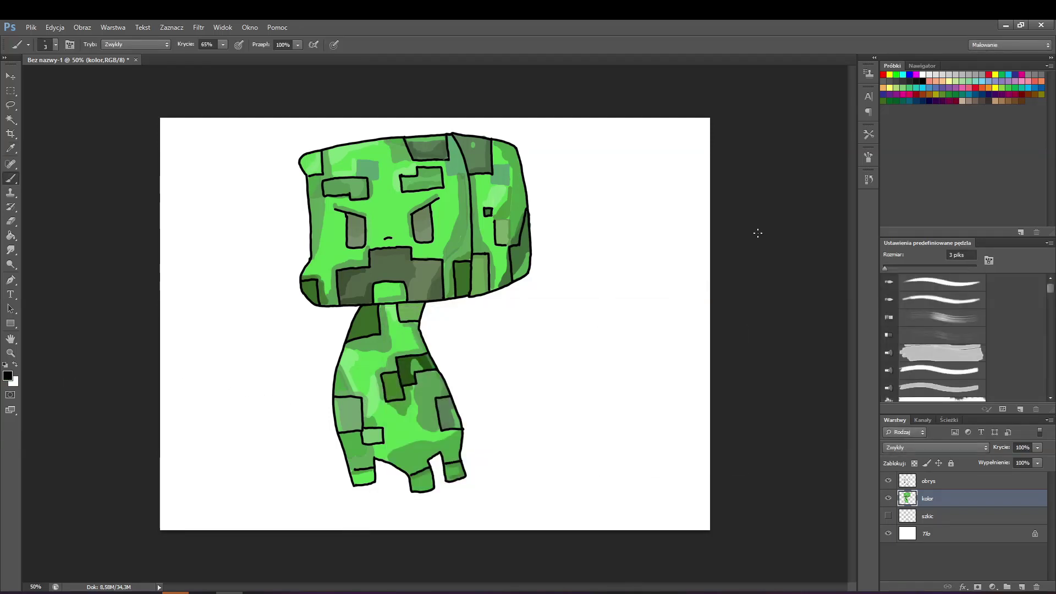
{"action": "left_click_drag", "start_coordinate": [349, 223], "coordinate": [358, 217]}
Set the brush size to 4 px and add short black hatching to the face's upper outer corner and the side face
{"action": "right_click", "coordinate": [334, 159]}
{"action": "type", "text": "4"}
{"action": "key", "text": "Return"}
{"action": "left_click_drag", "start_coordinate": [327, 160], "coordinate": [330, 153]}
{"action": "left_click_drag", "start_coordinate": [331, 160], "coordinate": [333, 153]}
{"action": "left_click_drag", "start_coordinate": [476, 189], "coordinate": [513, 165]}
{"action": "left_click_drag", "start_coordinate": [519, 269], "coordinate": [525, 260]}
Add short black hatching beside the belly patches, on both outer legs and on the shoulder
{"action": "left_click_drag", "start_coordinate": [419, 389], "coordinate": [434, 374]}
{"action": "left_click_drag", "start_coordinate": [346, 452], "coordinate": [356, 440]}
{"action": "left_click_drag", "start_coordinate": [451, 451], "coordinate": [455, 444]}
{"action": "left_click_drag", "start_coordinate": [360, 357], "coordinate": [372, 344]}
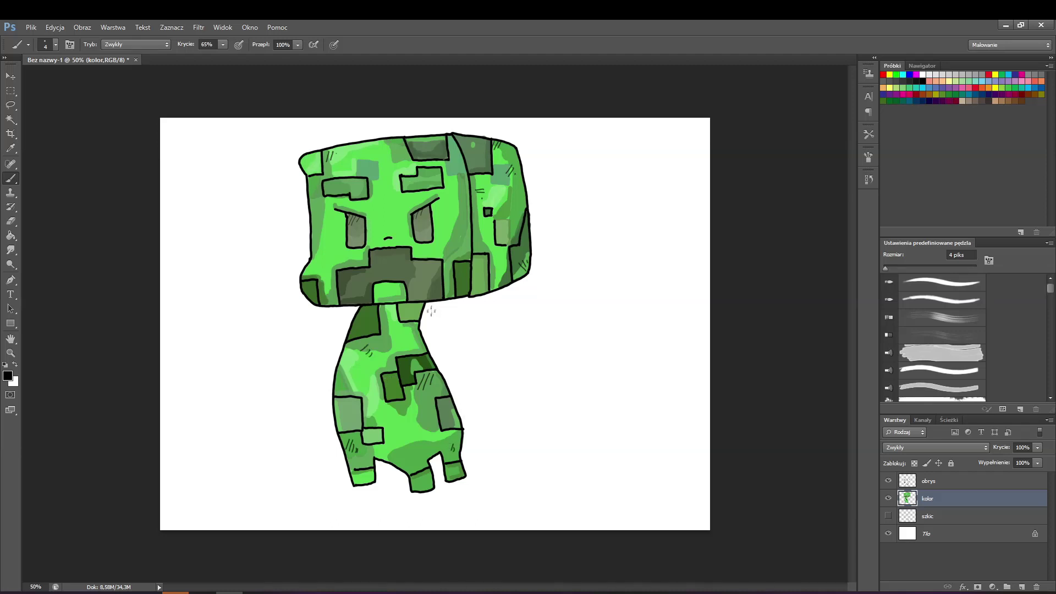
Paint a shadow across the neck under the head in dark green 2e4b22 at 13 px, and reactivate the kolor layer
{"action": "left_click", "coordinate": [8, 376]}
{"action": "left_click", "coordinate": [467, 436]}
{"action": "left_click", "coordinate": [650, 331]}
{"action": "right_click", "coordinate": [394, 285]}
{"action": "type", "text": "13"}
{"action": "key", "text": "Return"}
{"action": "left_click", "coordinate": [957, 481]}
{"action": "mouse_move", "coordinate": [423, 306]}
{"action": "left_mouse_down"}
{"action": "mouse_move", "coordinate": [364, 317]}
{"action": "mouse_move", "coordinate": [380, 309]}
{"action": "left_mouse_up"}
{"action": "left_click", "coordinate": [946, 498]}
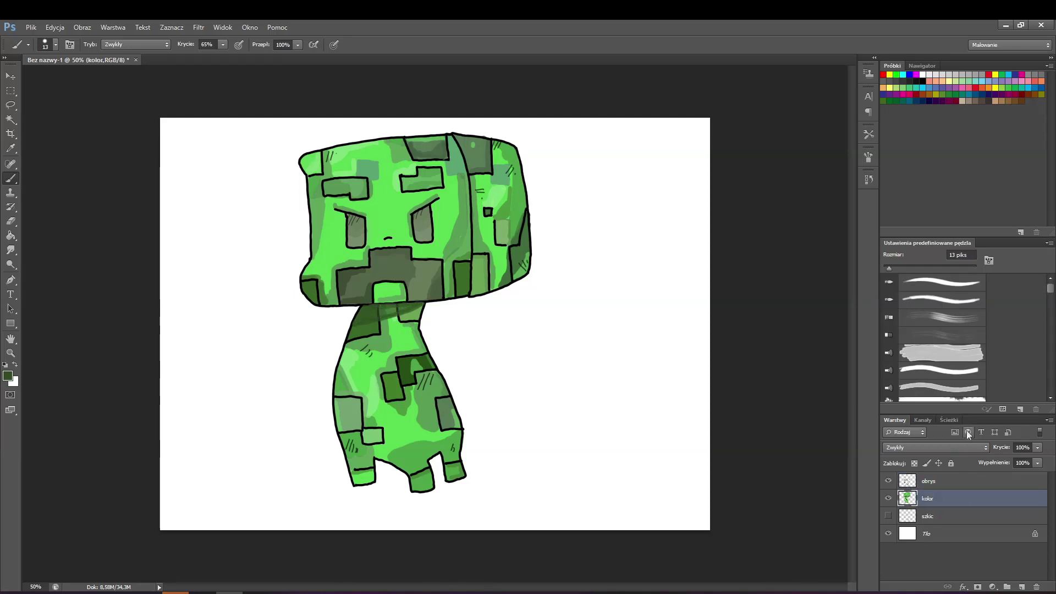
Choose black, set the brush size to 6 px and thicken the slanted lines above both eyes at their outer ends
{"action": "left_click", "coordinate": [8, 375]}
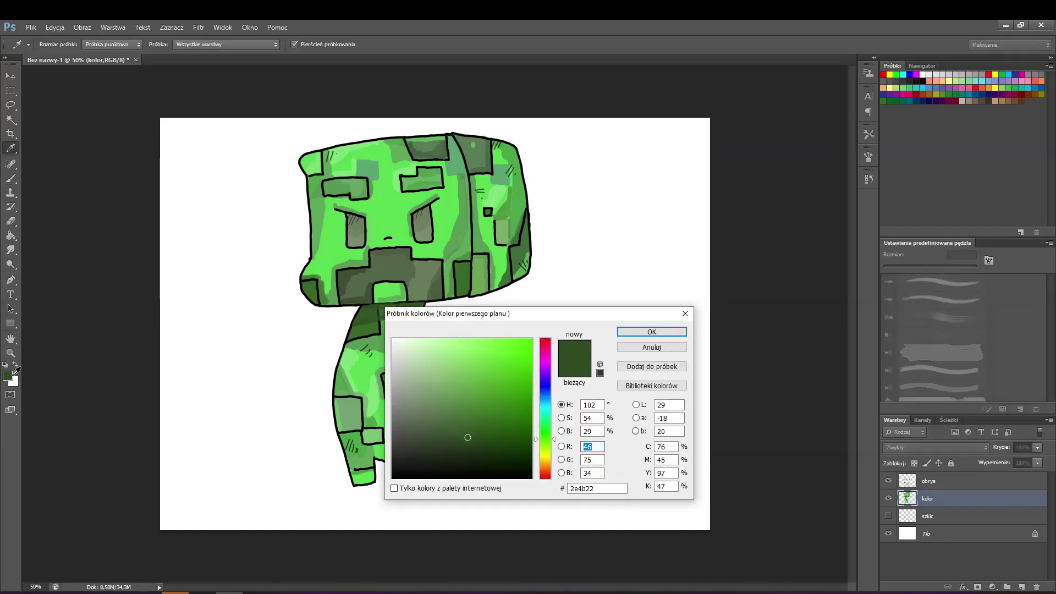
{"action": "left_click", "coordinate": [394, 477]}
{"action": "left_click", "coordinate": [652, 331]}
{"action": "right_click", "coordinate": [447, 268]}
{"action": "type", "text": "6 piks"}
{"action": "key", "text": "Return"}
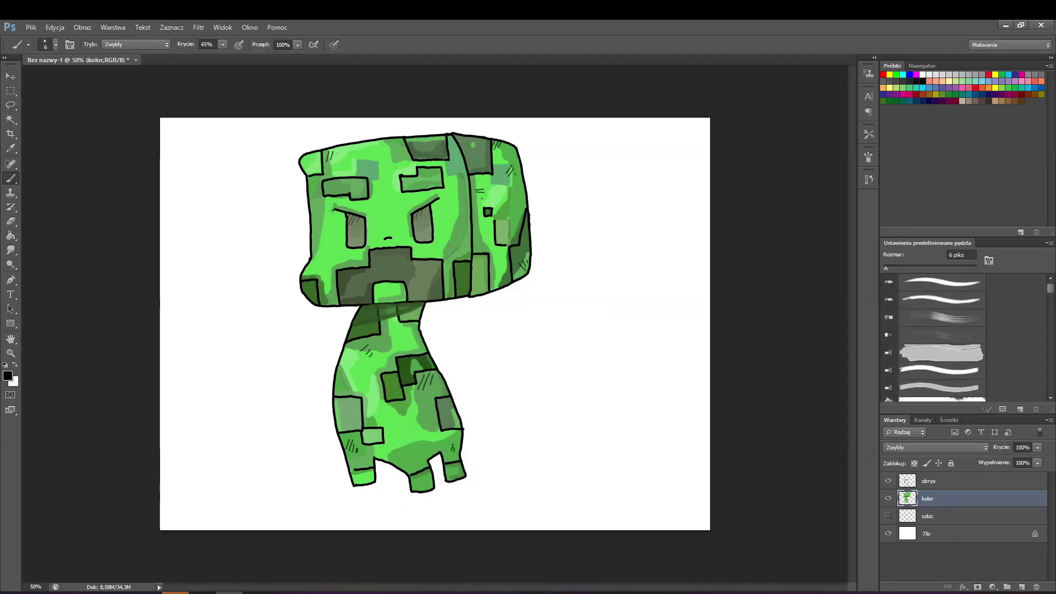
{"action": "left_click_drag", "start_coordinate": [348, 211], "coordinate": [358, 212]}
{"action": "left_click", "coordinate": [440, 196]}
Sample light green from the small lower belly patch, set the brush to 23 px and broaden the highlights on the face and body
{"action": "left_click", "coordinate": [8, 376]}
{"action": "left_click", "coordinate": [367, 169]}
{"action": "left_click", "coordinate": [653, 332]}
{"action": "left_click", "coordinate": [8, 375]}
{"action": "left_click", "coordinate": [372, 436]}
{"action": "left_click", "coordinate": [652, 332]}
{"action": "right_click", "coordinate": [539, 329]}
{"action": "left_click_drag", "start_coordinate": [551, 356], "coordinate": [562, 356]}
{"action": "left_click", "coordinate": [752, 230]}
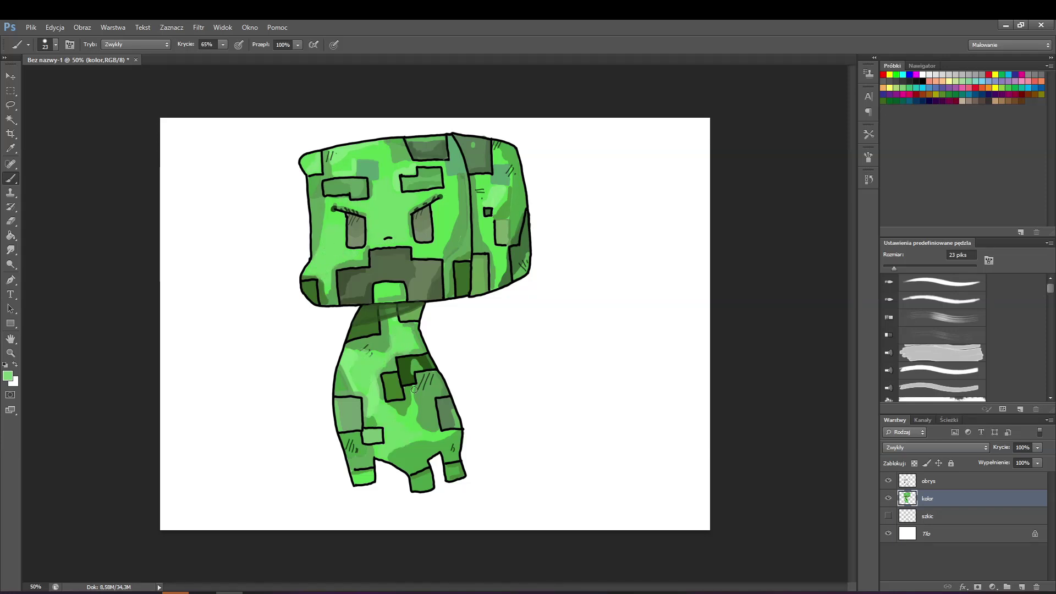
Choose black, set the brush size to 4 px and draw fine lash strokes at the top of both eyes
{"action": "left_click", "coordinate": [8, 376]}
{"action": "left_click", "coordinate": [427, 277]}
{"action": "left_click", "coordinate": [652, 332]}
{"action": "left_click", "coordinate": [7, 375]}
{"action": "left_click", "coordinate": [394, 476]}
{"action": "left_click", "coordinate": [652, 332]}
{"action": "right_click", "coordinate": [636, 327]}
{"action": "left_click", "coordinate": [645, 355]}
{"action": "left_click_drag", "start_coordinate": [355, 213], "coordinate": [347, 225]}
{"action": "left_click_drag", "start_coordinate": [422, 207], "coordinate": [415, 218]}
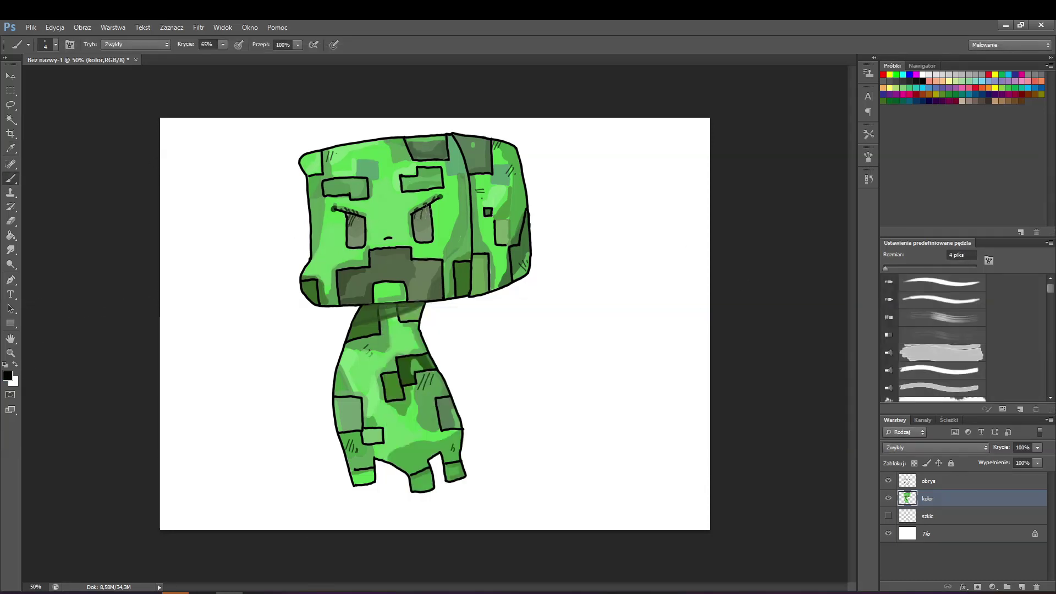